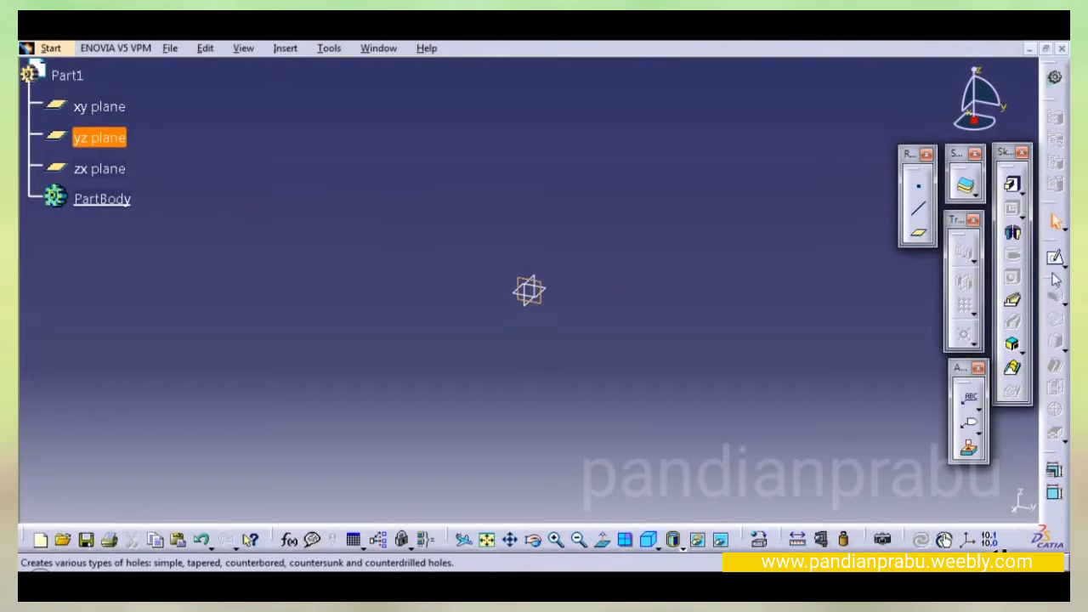
- Start a sketch on the yz plane and draw a circle about 105 mm in diameter centred on the origin
{"action": "left_click", "coordinate": [1056, 260]}
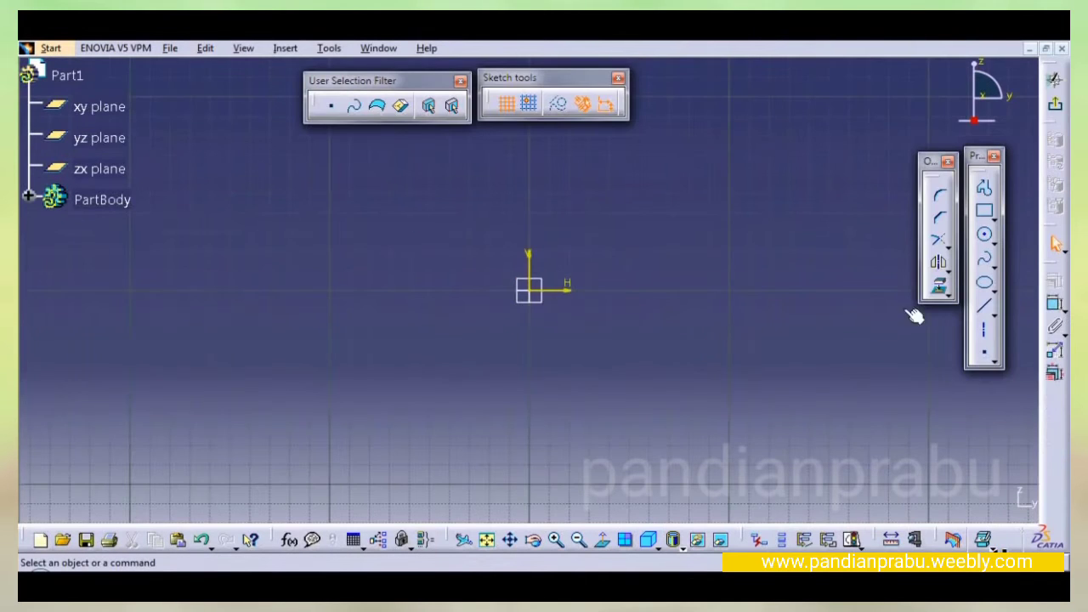
{"action": "left_click", "coordinate": [984, 235]}
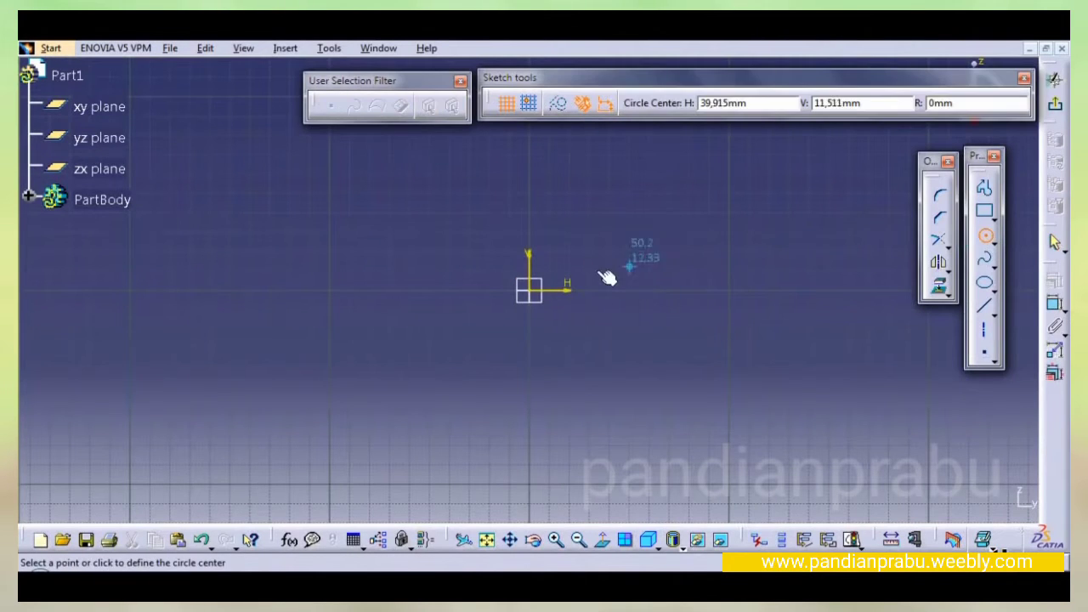
{"action": "left_click", "coordinate": [533, 292]}
{"action": "left_click", "coordinate": [597, 370]}
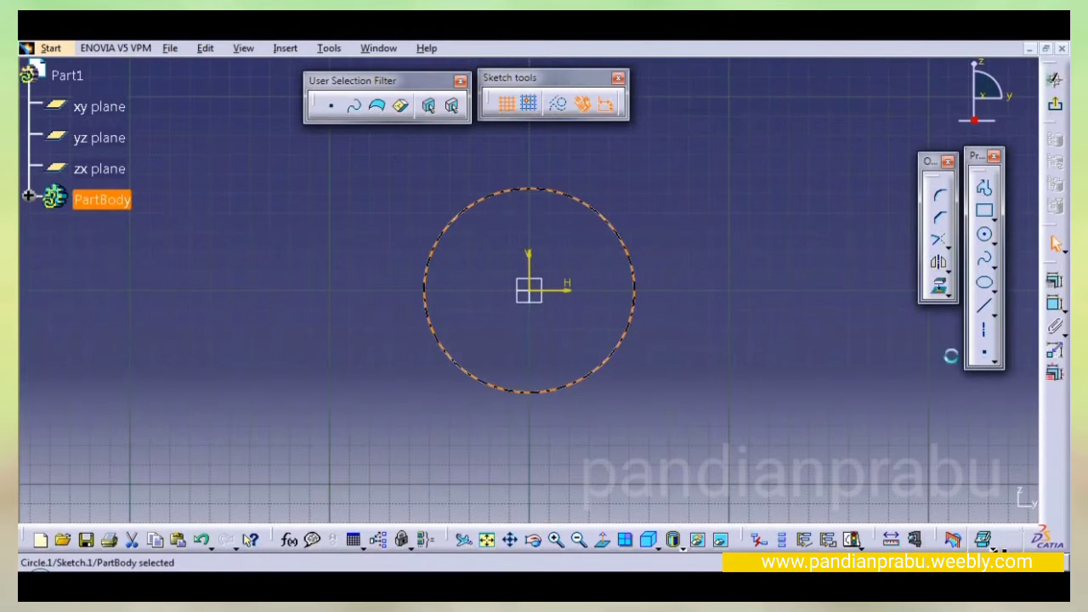
- Add a diameter constraint to the circle and set it to 58 mm
{"action": "left_click", "coordinate": [1054, 304]}
{"action": "left_click", "coordinate": [672, 215]}
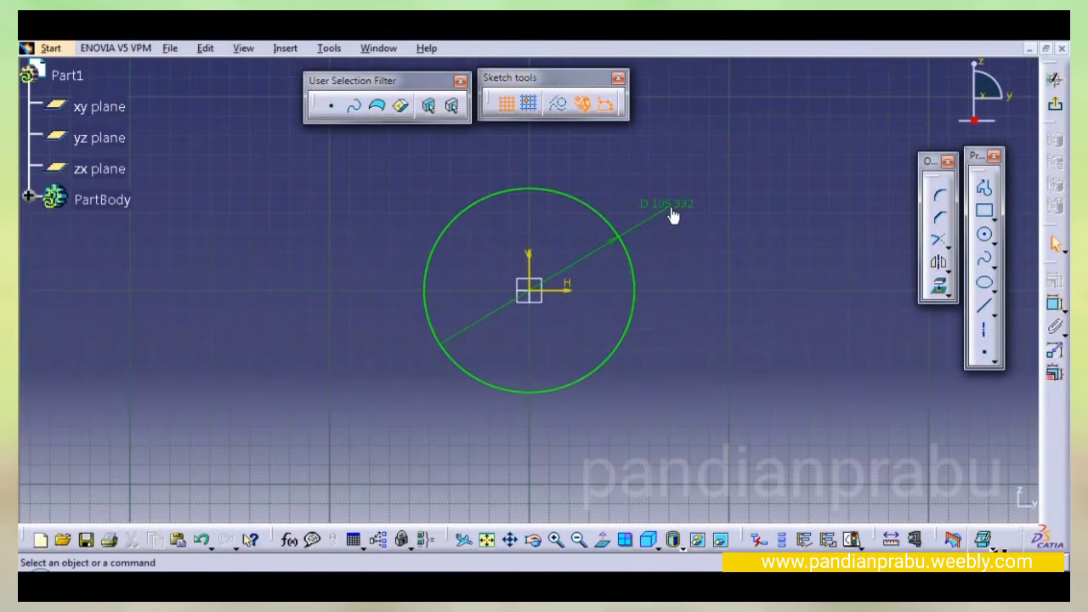
{"action": "double_click", "coordinate": [672, 215]}
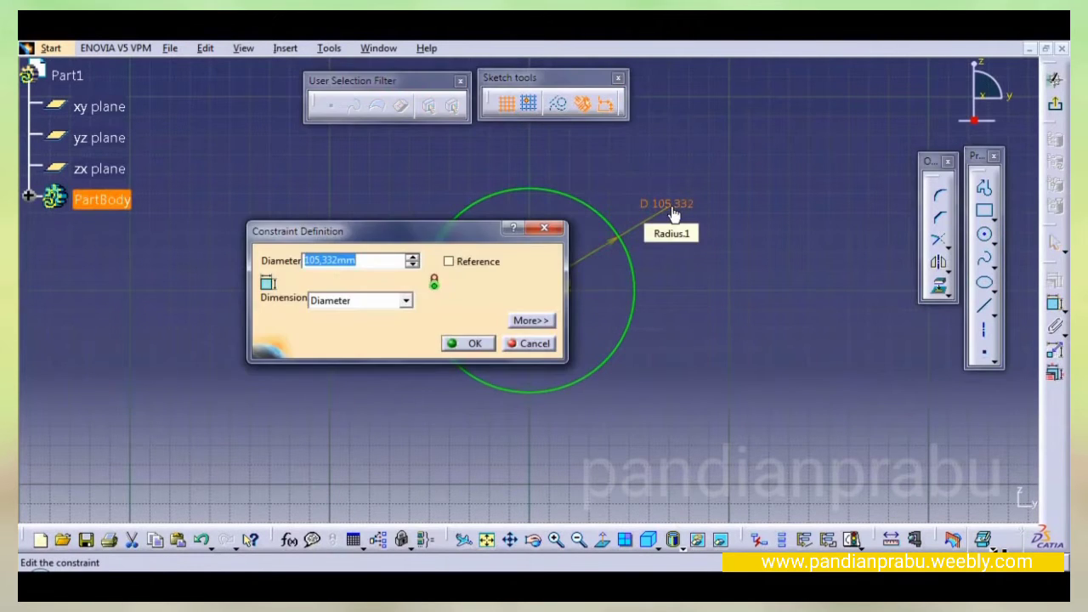
{"action": "type", "text": "58"}
{"action": "key", "text": "Return"}
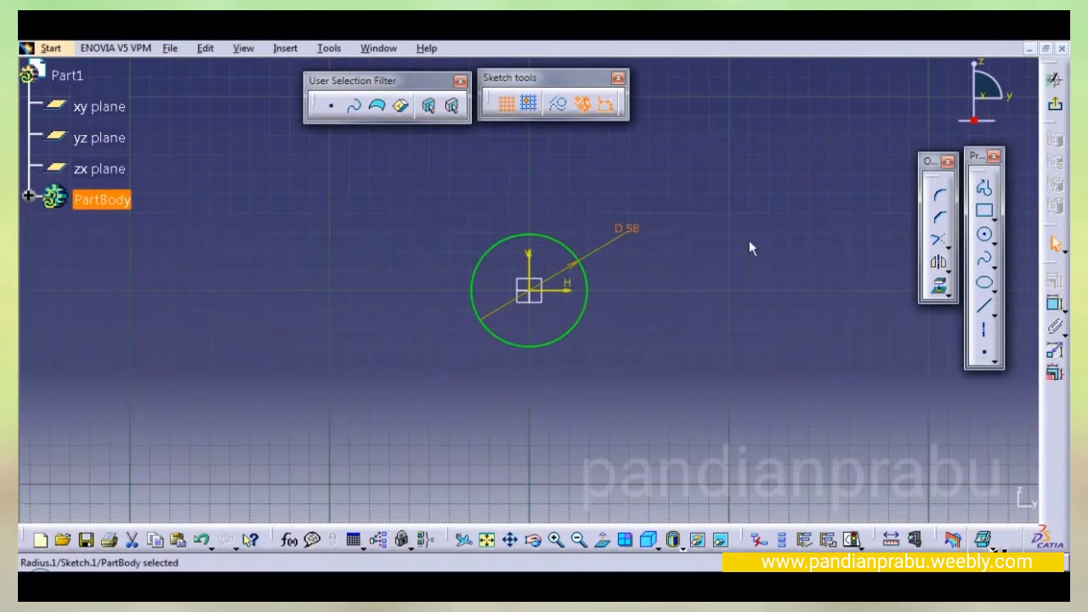
- Sketch a second, larger circle centred on the origin and constrain its diameter to 90 mm
{"action": "left_click", "coordinate": [985, 235]}
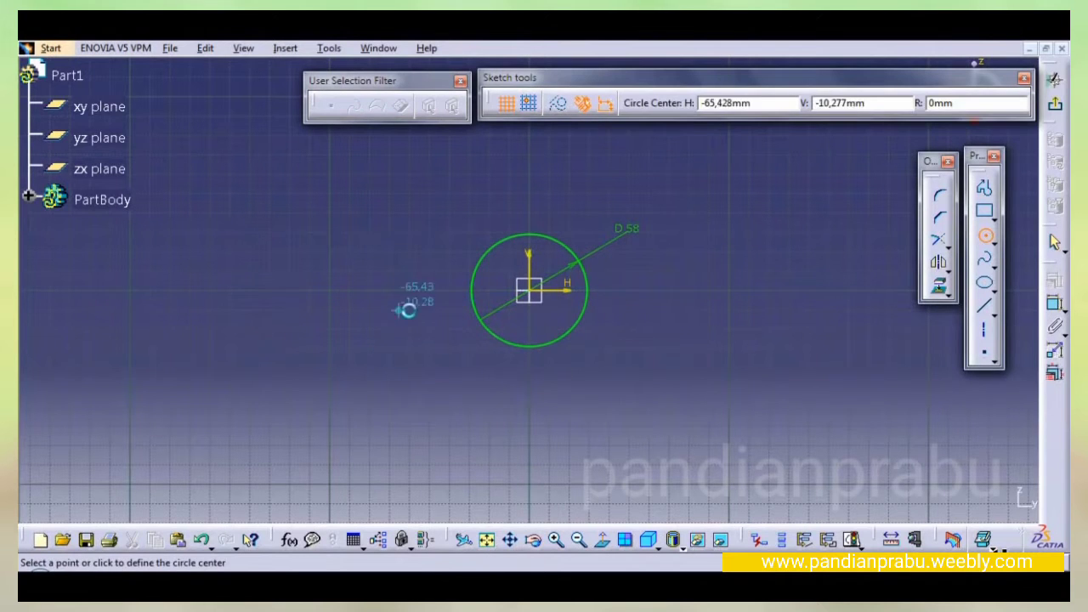
{"action": "left_click", "coordinate": [532, 291]}
{"action": "left_click", "coordinate": [573, 350]}
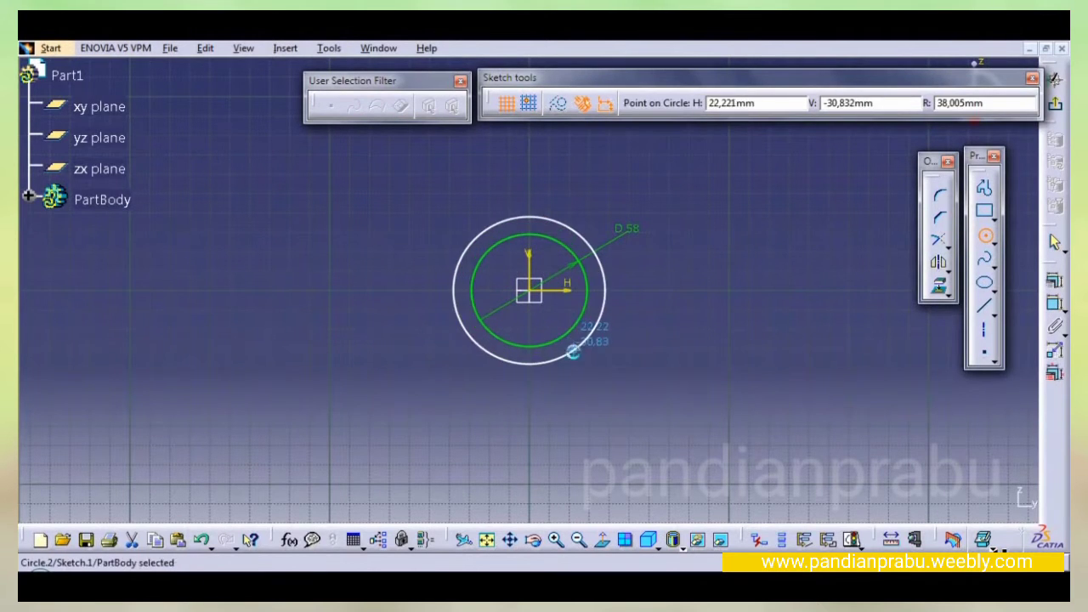
{"action": "left_click", "coordinate": [1055, 280]}
{"action": "left_click", "coordinate": [681, 264]}
{"action": "double_click", "coordinate": [682, 265]}
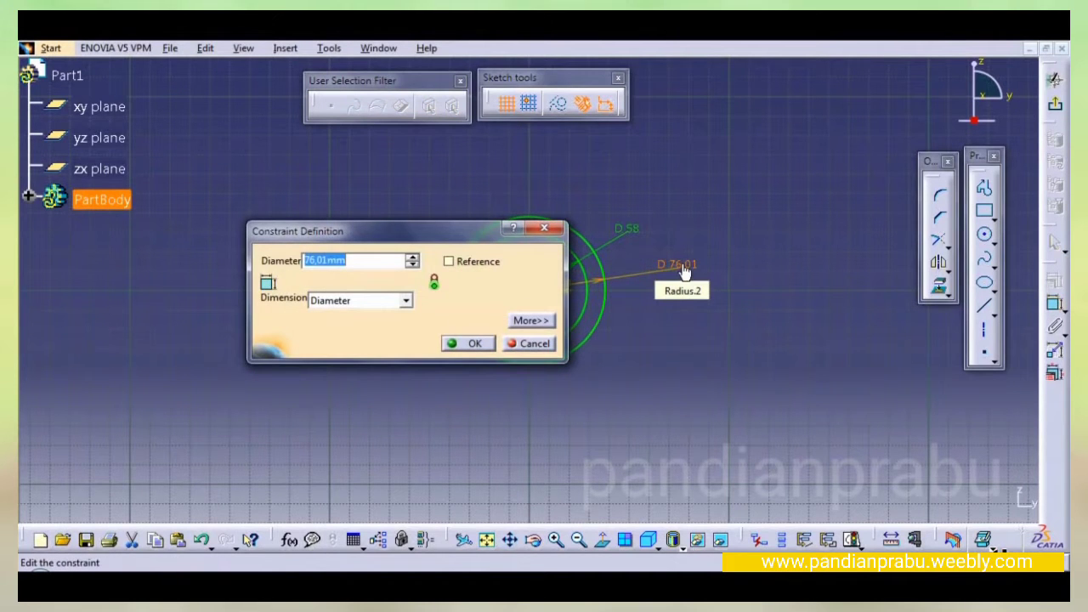
{"action": "type", "text": "90"}
{"action": "key", "text": "Return"}
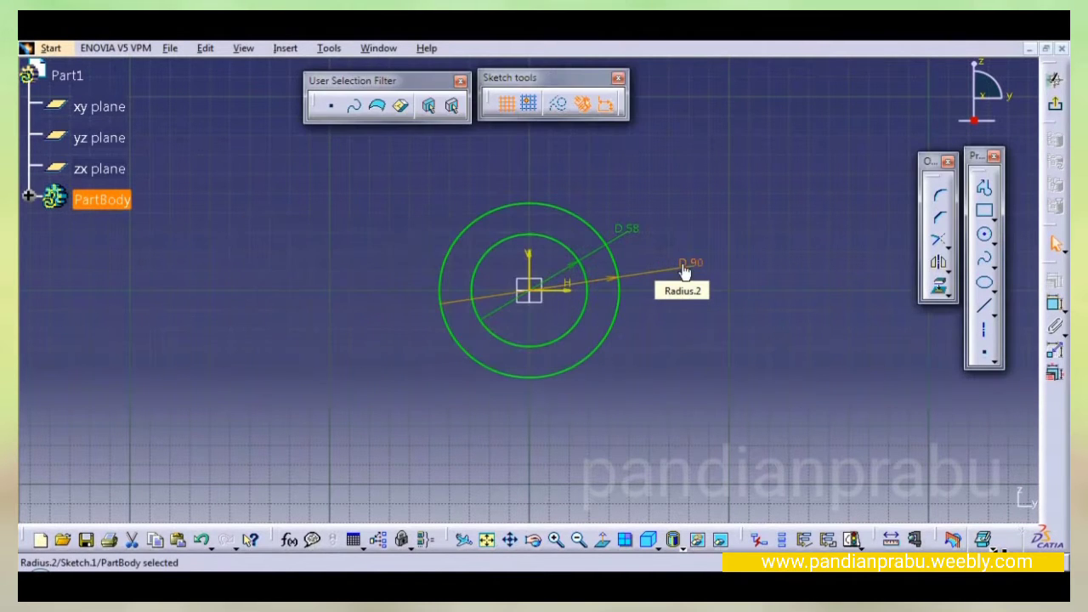
- Sketch a wide horizontal rectangle about 30 mm high just below the two circles
{"action": "left_click", "coordinate": [979, 215]}
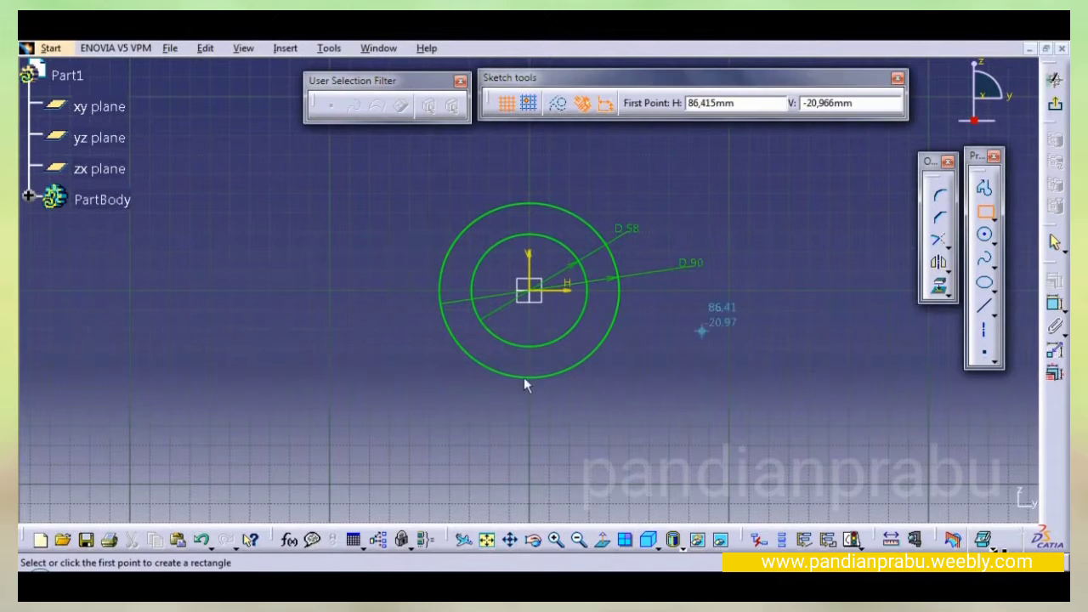
{"action": "left_click", "coordinate": [367, 388]}
{"action": "left_click", "coordinate": [700, 444]}
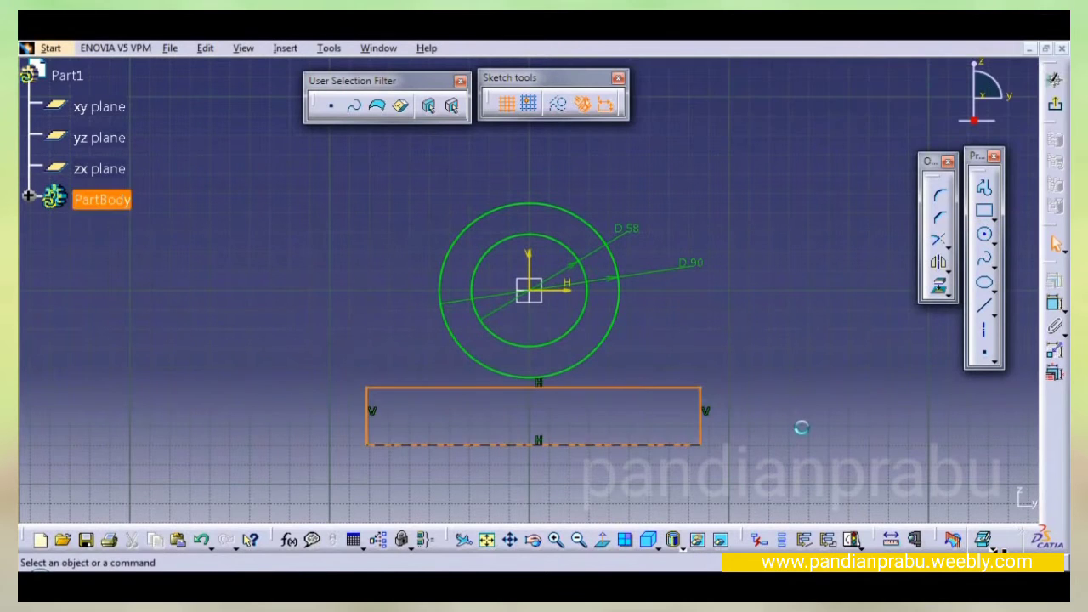
- Constrain the rectangle's two vertical sides to be symmetric about the sketch's vertical axis
{"action": "left_click", "coordinate": [370, 429]}
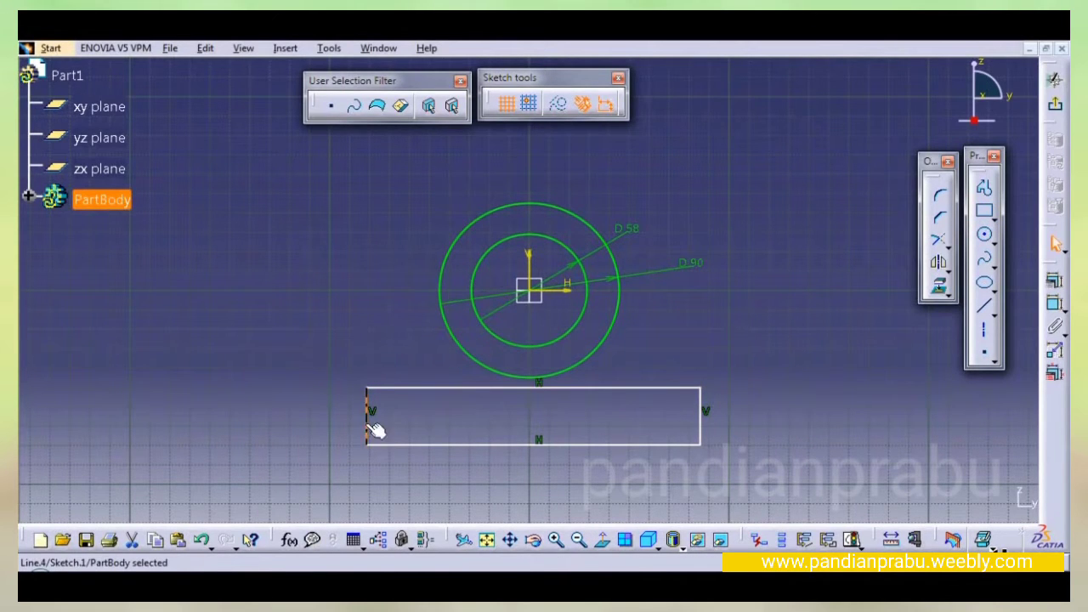
{"action": "left_click", "coordinate": [702, 425], "text": "ctrl"}
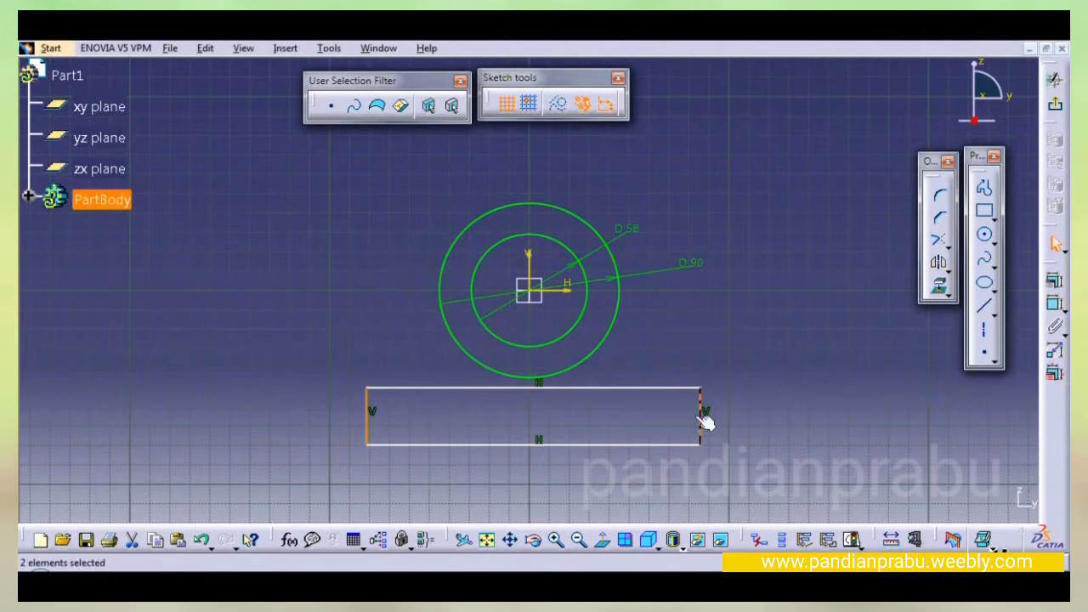
{"action": "left_click", "coordinate": [530, 262], "text": "ctrl"}
{"action": "left_click", "coordinate": [1054, 286]}
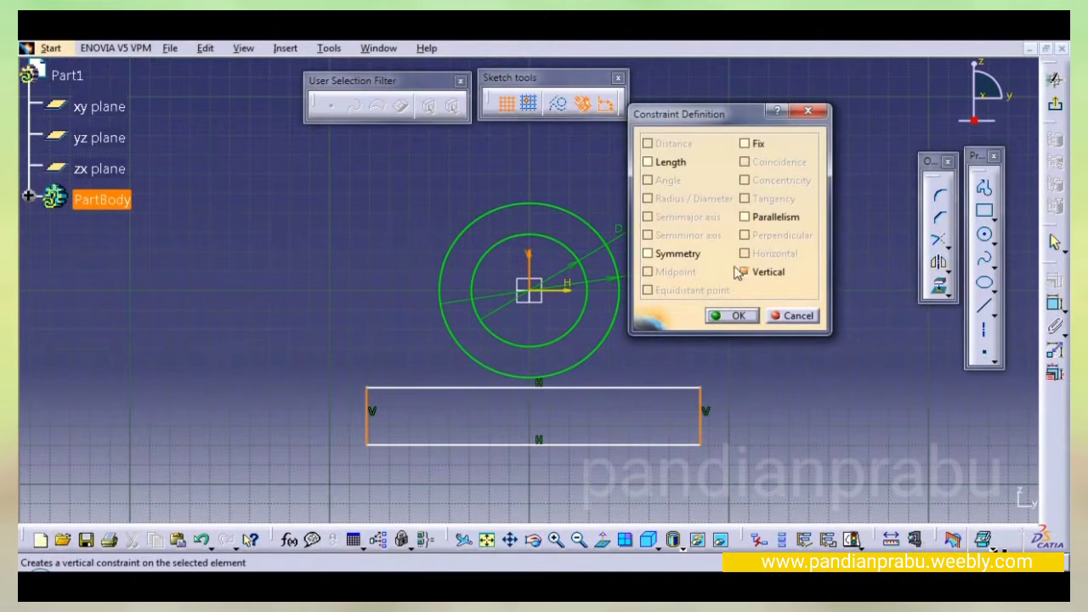
{"action": "left_click", "coordinate": [695, 258]}
{"action": "left_click", "coordinate": [738, 316]}
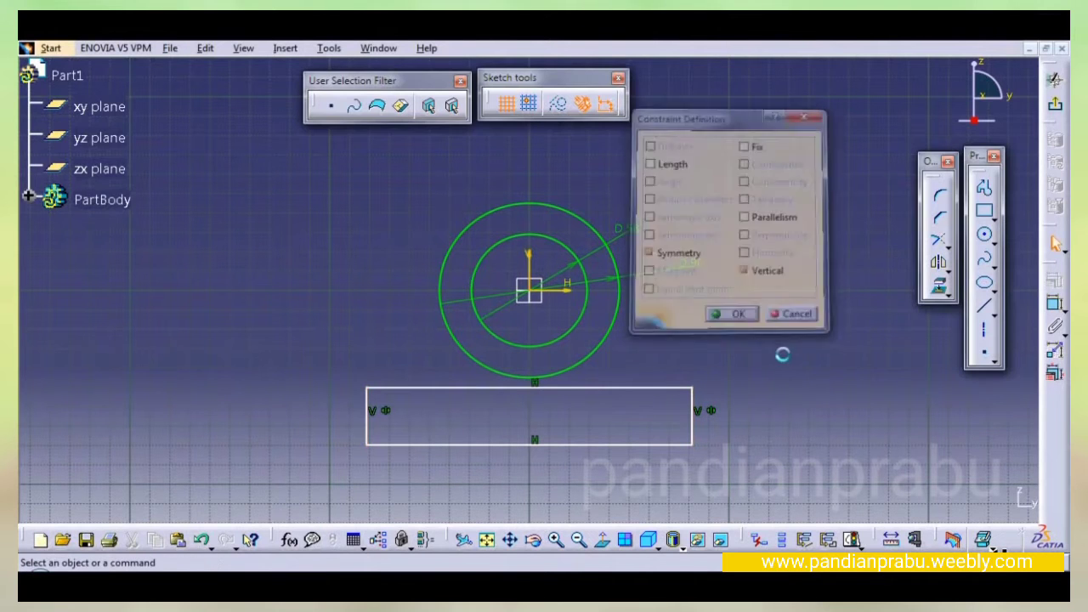
- Dimension the distance between the rectangle's two horizontal edges and set it to 16 mm
{"action": "left_click", "coordinate": [656, 387]}
{"action": "left_click", "coordinate": [664, 443]}
{"action": "left_click", "coordinate": [755, 414]}
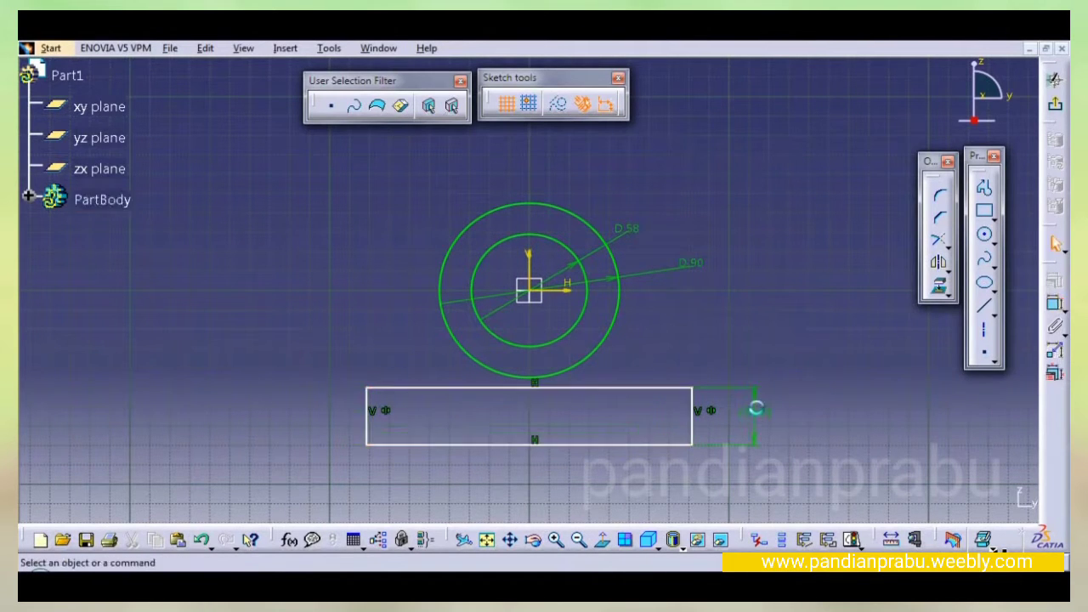
{"action": "double_click", "coordinate": [757, 410]}
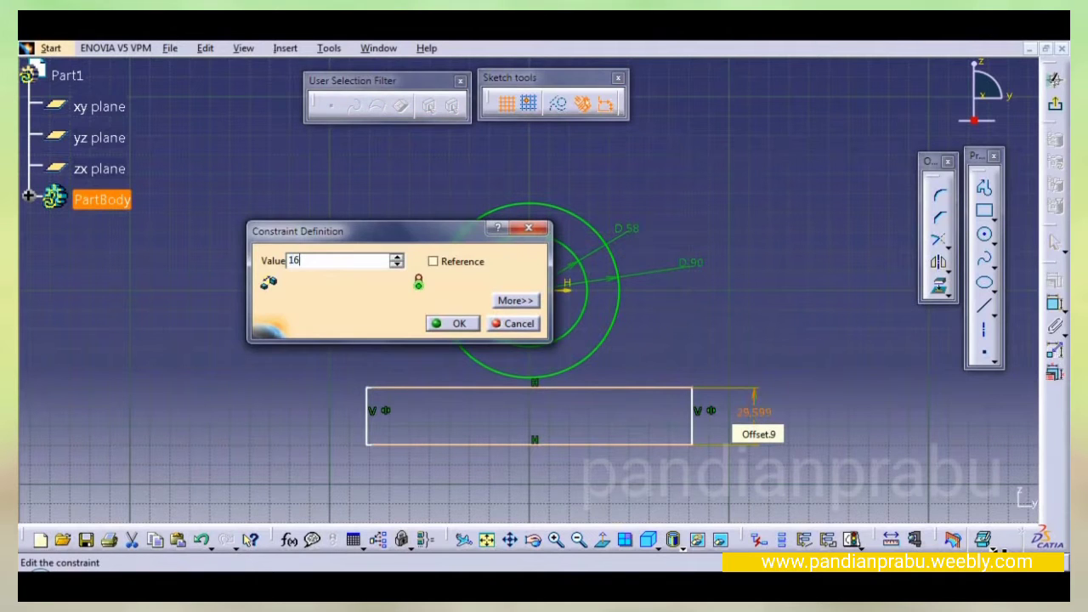
{"action": "type", "text": "16"}
{"action": "key", "text": "Return"}
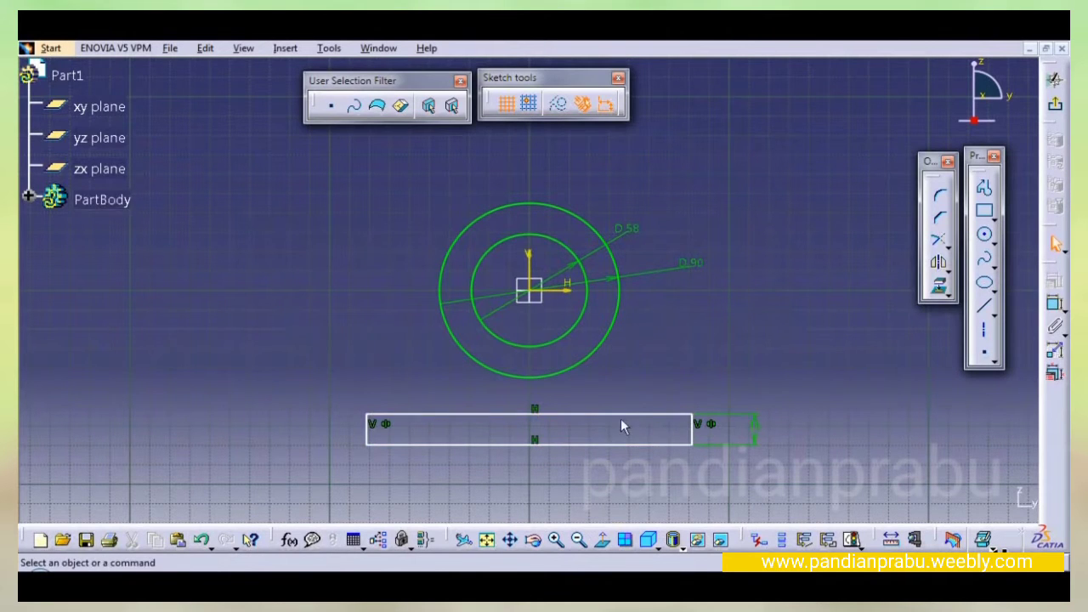
- Move the rectangle up towards the circles and constrain its lower edge to 61 mm from the horizontal axis
{"action": "left_click_drag", "start_coordinate": [621, 414], "coordinate": [626, 397]}
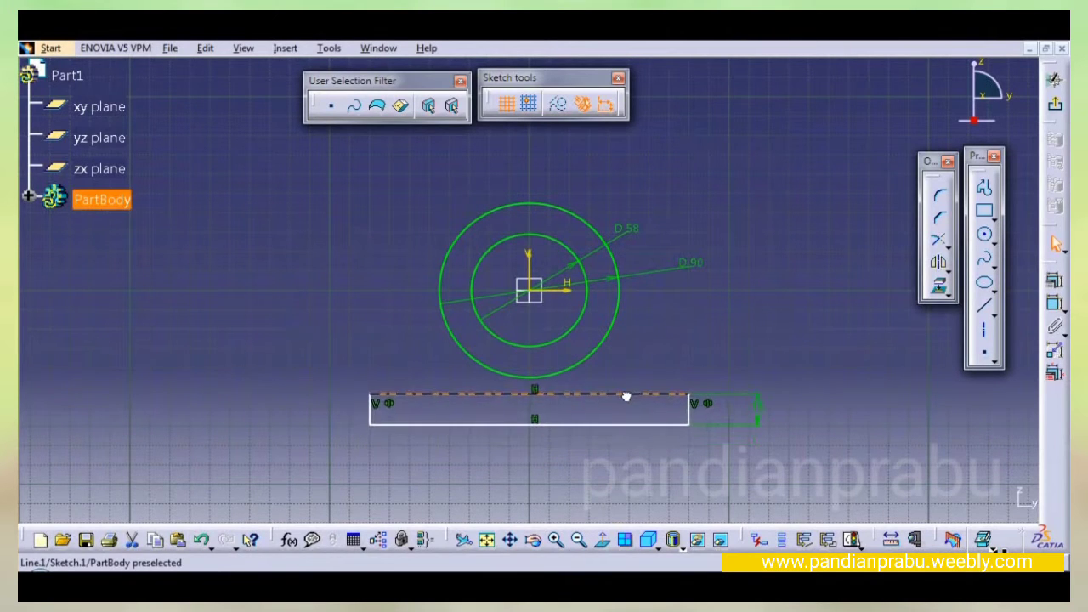
{"action": "left_click", "coordinate": [669, 354]}
{"action": "left_click", "coordinate": [983, 330]}
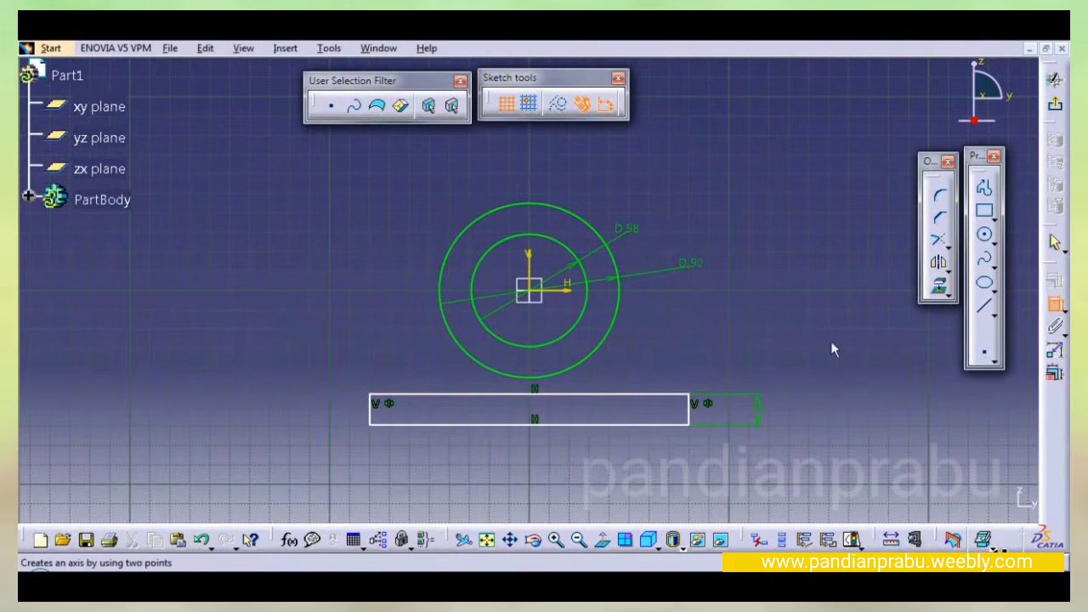
{"action": "left_click", "coordinate": [570, 291]}
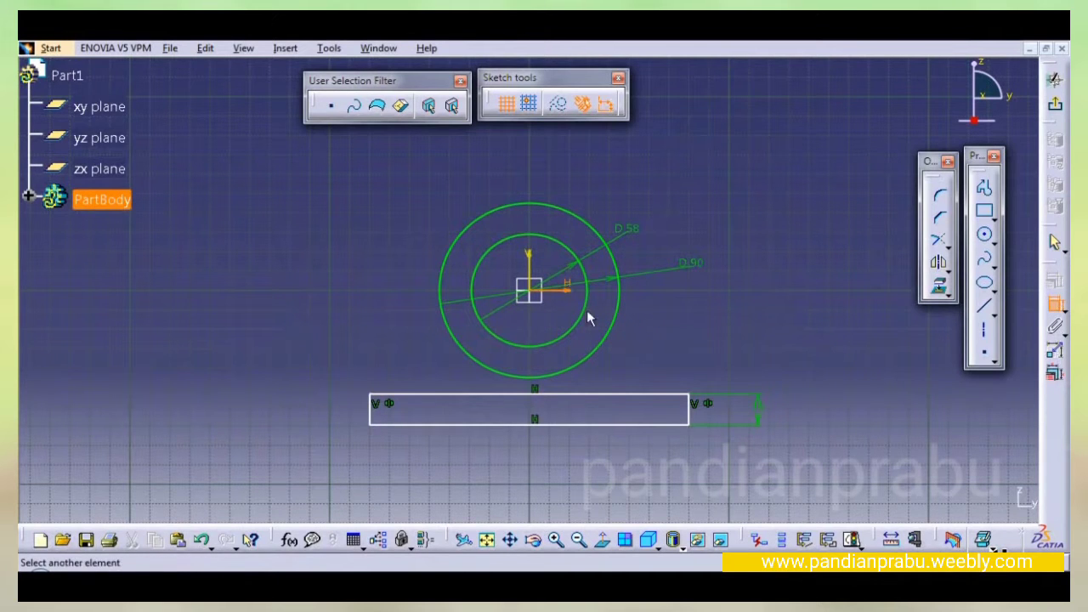
{"action": "left_click", "coordinate": [609, 424]}
{"action": "left_click", "coordinate": [793, 349]}
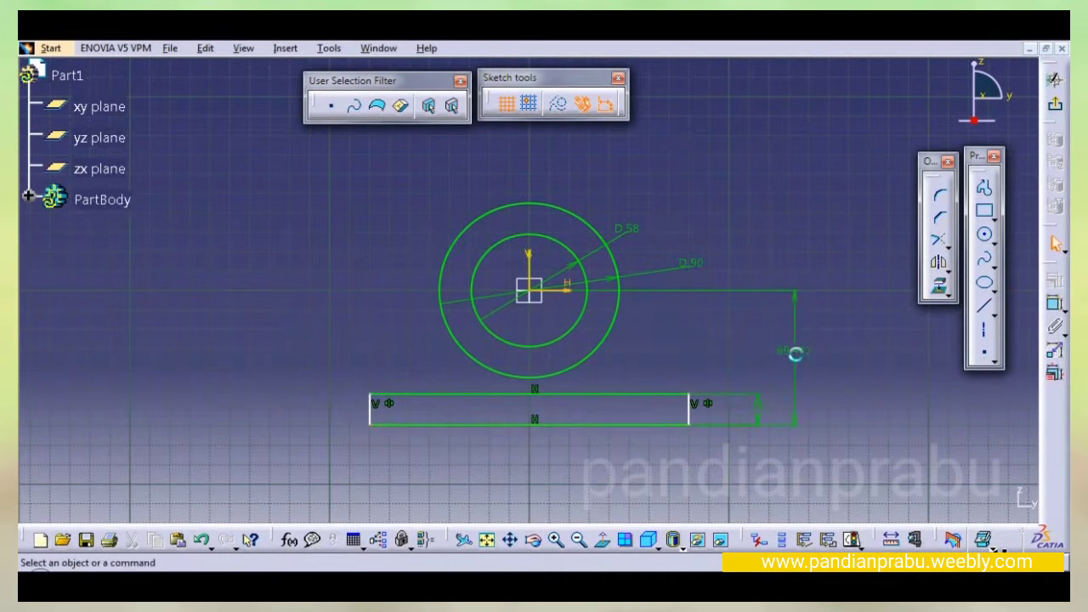
{"action": "double_click", "coordinate": [799, 349]}
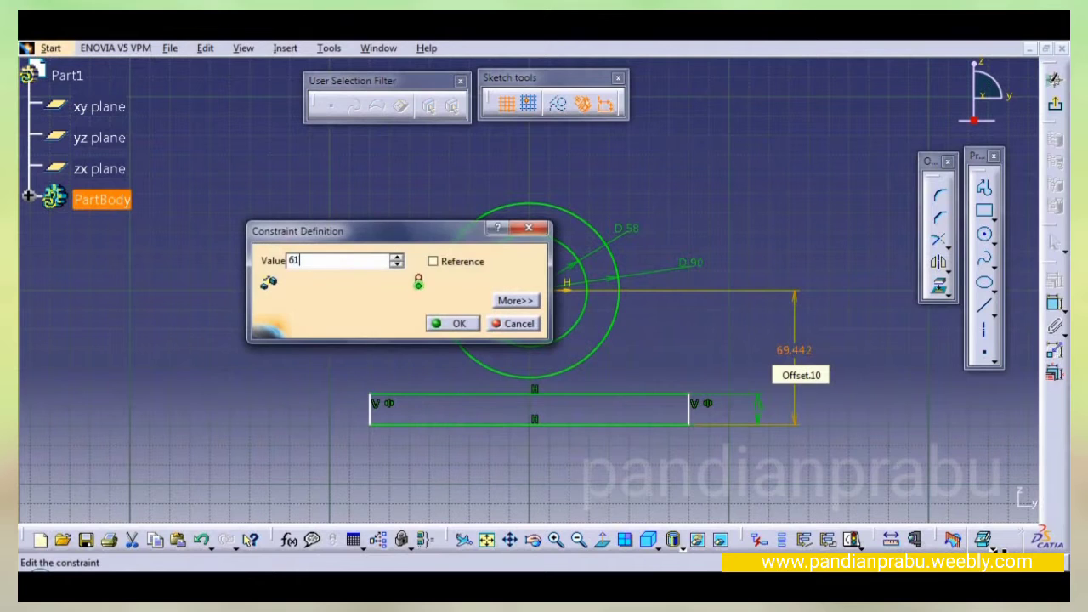
{"action": "key", "text": "Return"}
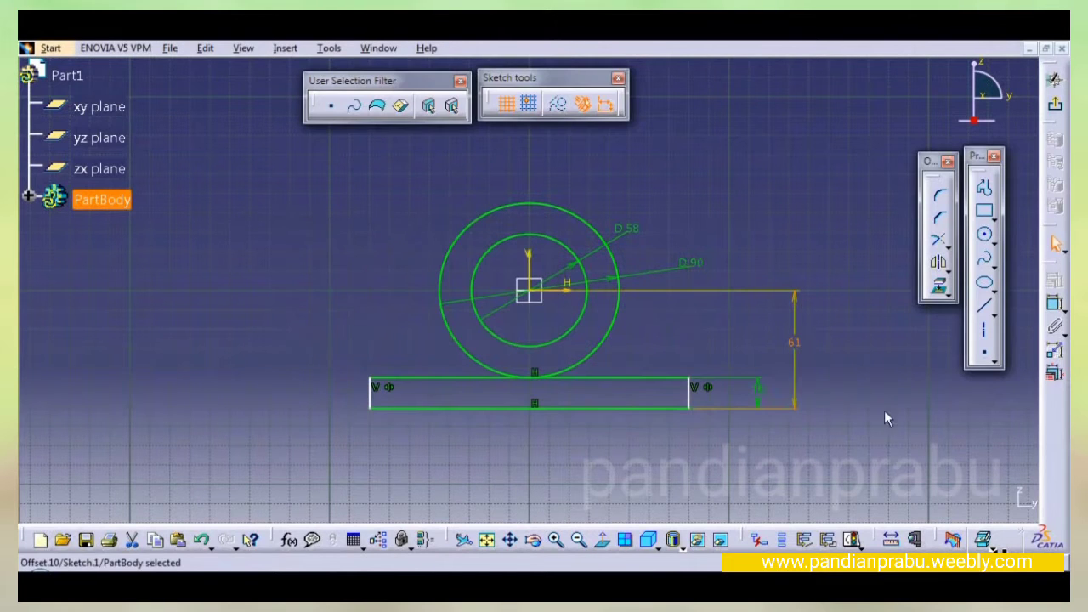
- Dimension the distance between the rectangle's two vertical sides and set it to 172 mm
{"action": "left_click", "coordinate": [1054, 303]}
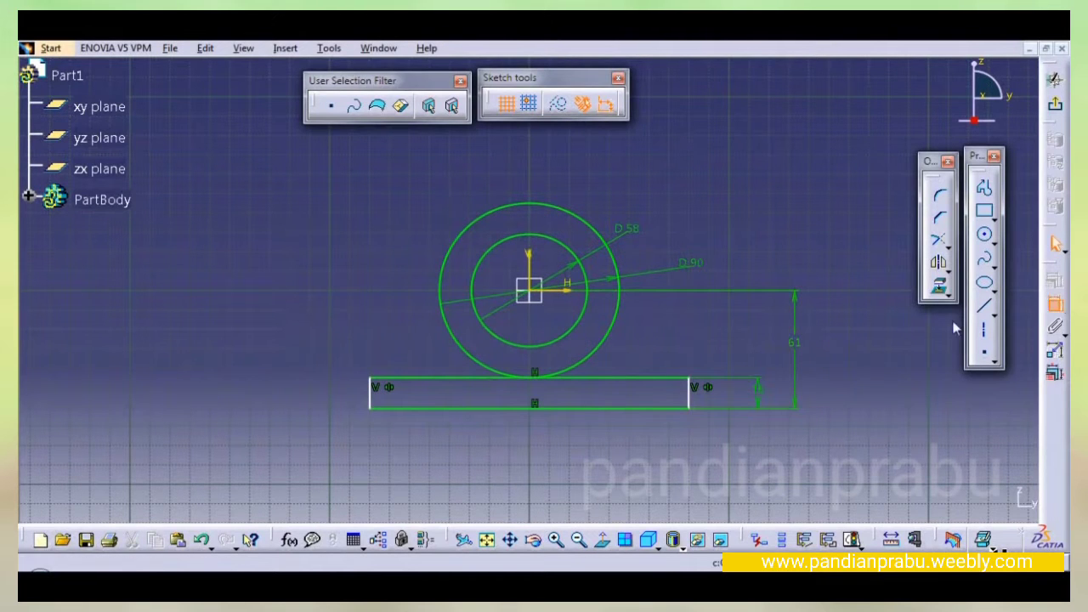
{"action": "left_click", "coordinate": [690, 400]}
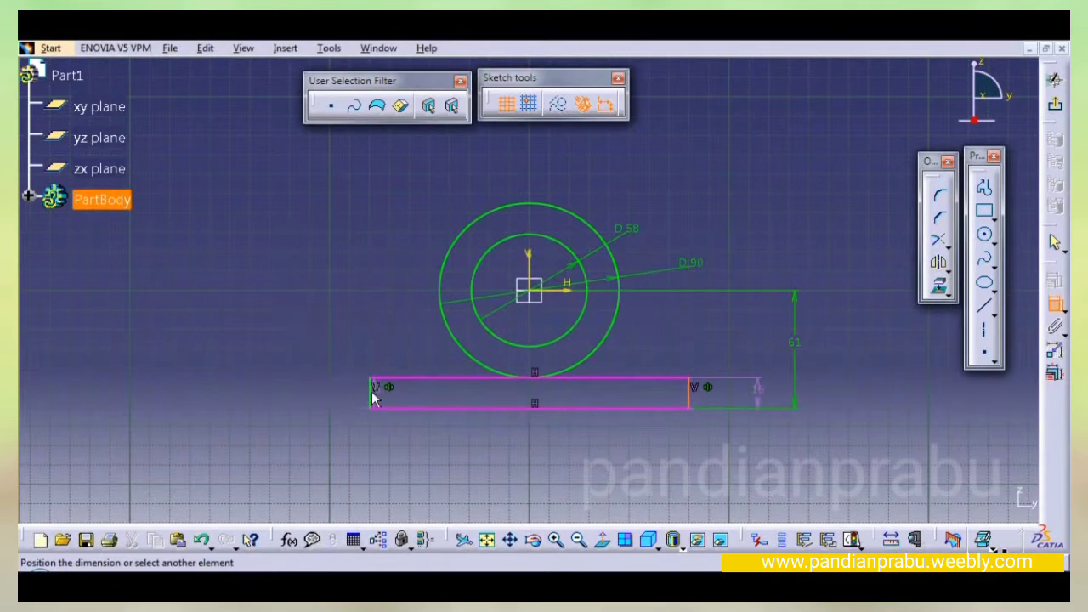
{"action": "left_click", "coordinate": [372, 391]}
{"action": "left_click", "coordinate": [599, 434]}
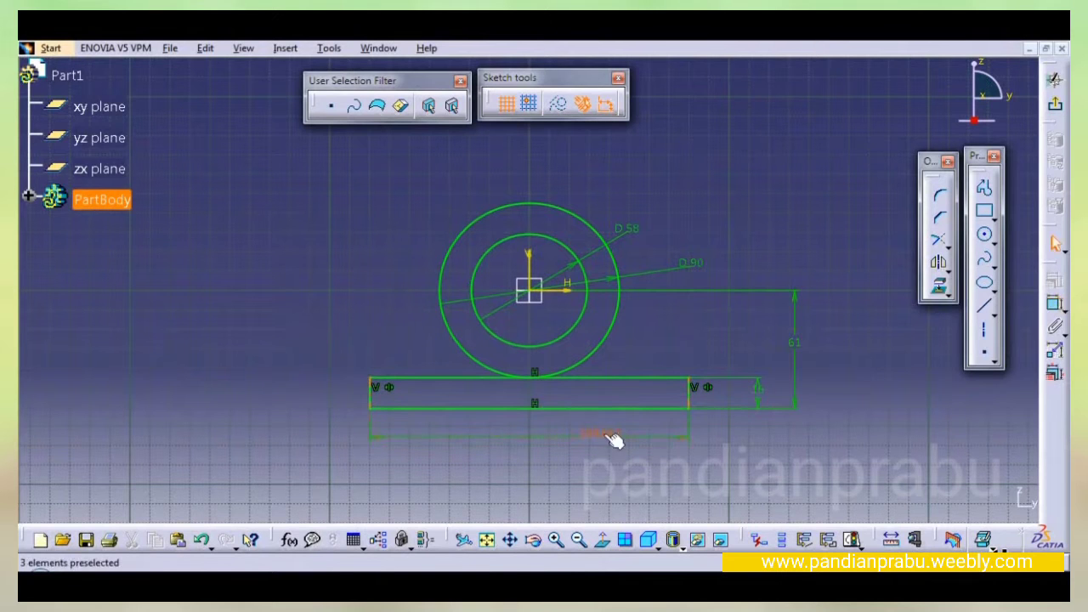
{"action": "double_click", "coordinate": [607, 438]}
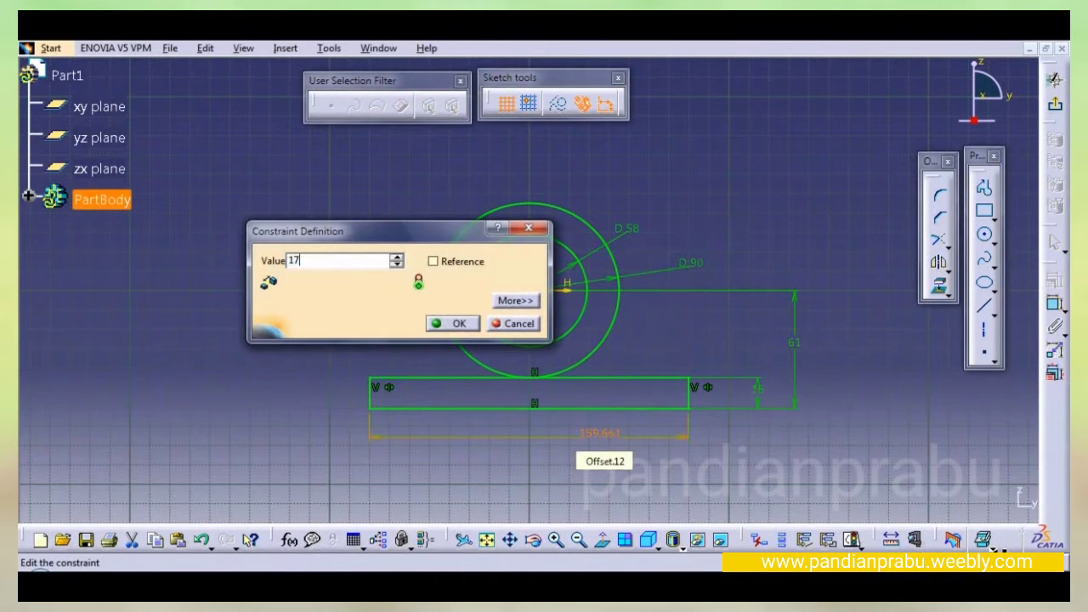
{"action": "type", "text": "172"}
{"action": "key", "text": "Return"}
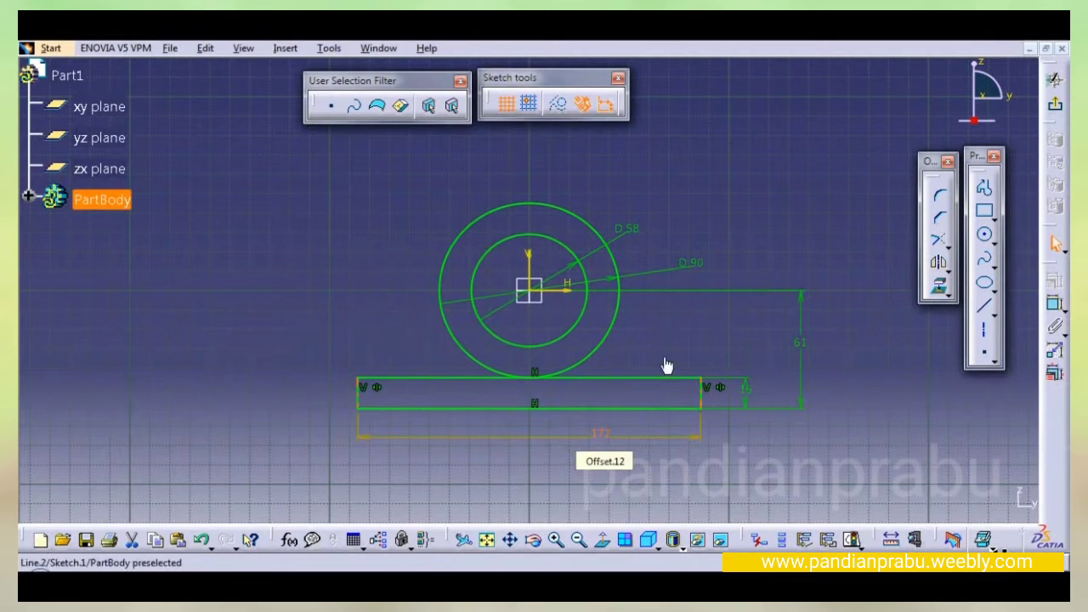
- Add an untrimmed corner of about 15 mm radius between the outer circle's right side and the rectangle's upper edge
{"action": "middle_click_drag", "start_coordinate": [664, 349], "coordinate": [661, 300]}
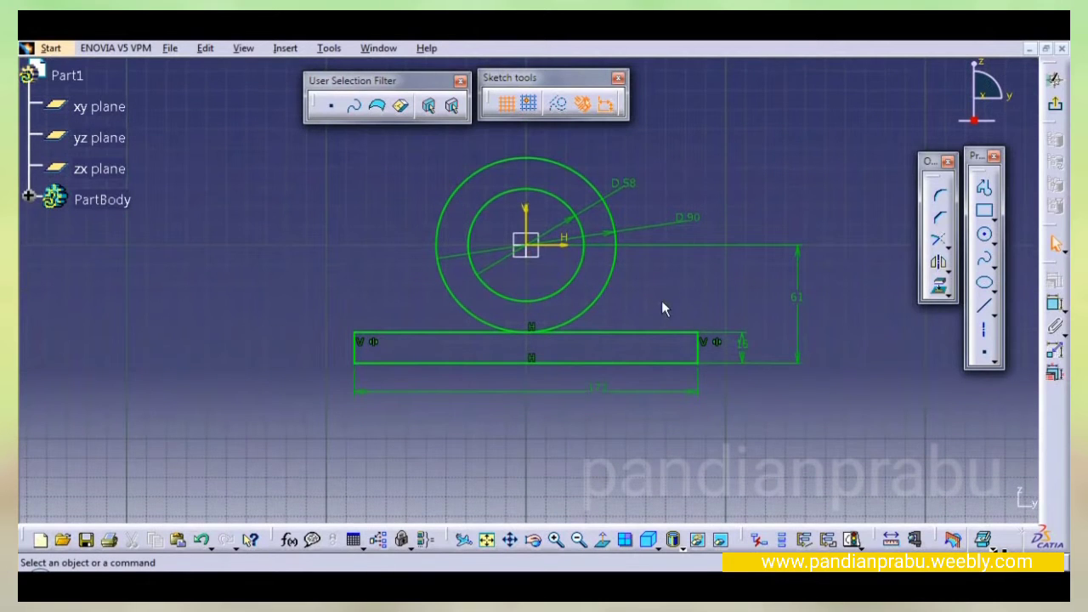
{"action": "left_click", "coordinate": [938, 198]}
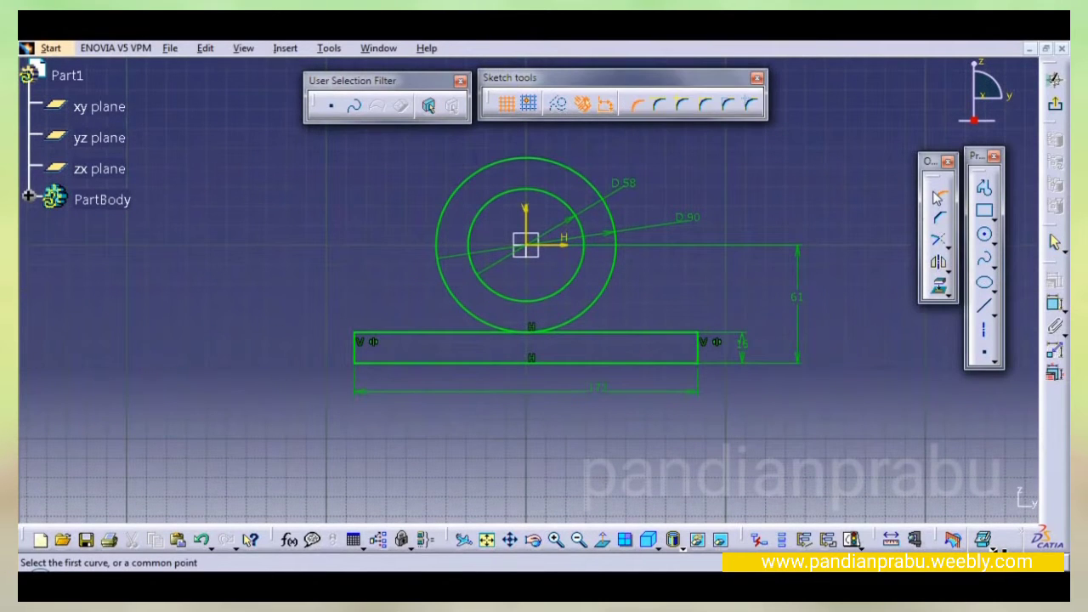
{"action": "left_click", "coordinate": [683, 110]}
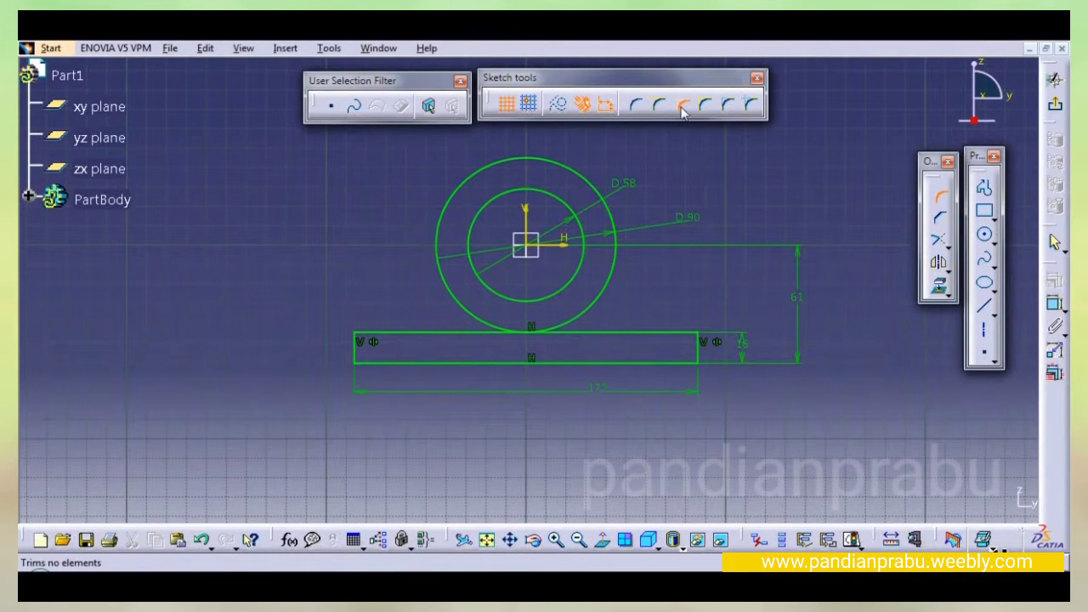
{"action": "left_click", "coordinate": [607, 326]}
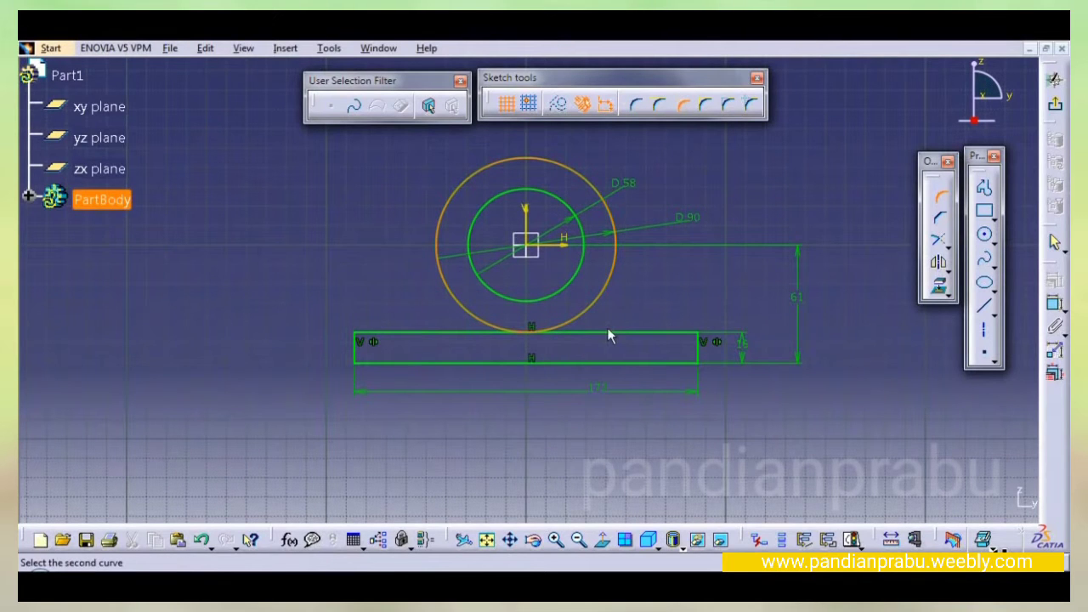
{"action": "left_click", "coordinate": [614, 333]}
{"action": "left_click", "coordinate": [605, 316]}
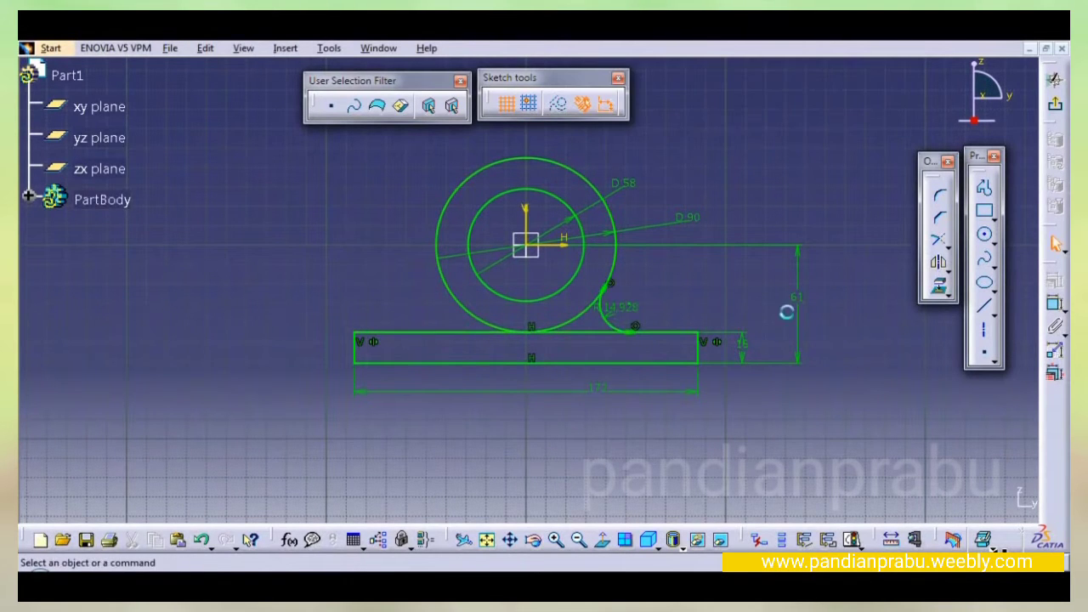
- Add untrimmed corners between the inner circle and the rectangle's lower edge, about 25 mm radius on the right side and 24 mm on the left
{"action": "left_click", "coordinate": [570, 276]}
{"action": "left_click", "coordinate": [575, 363]}
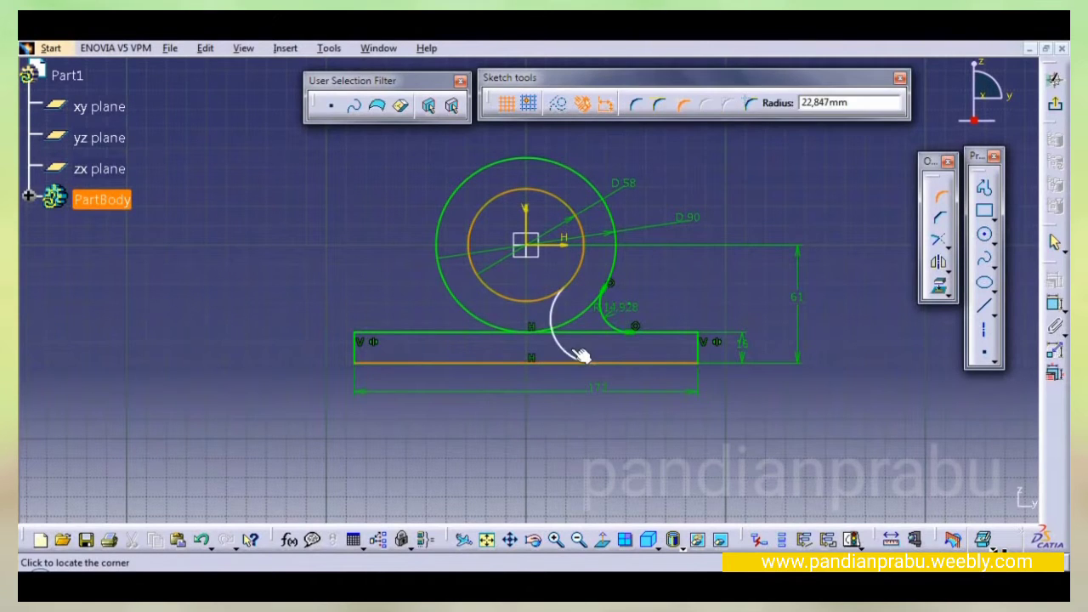
{"action": "left_click", "coordinate": [584, 355]}
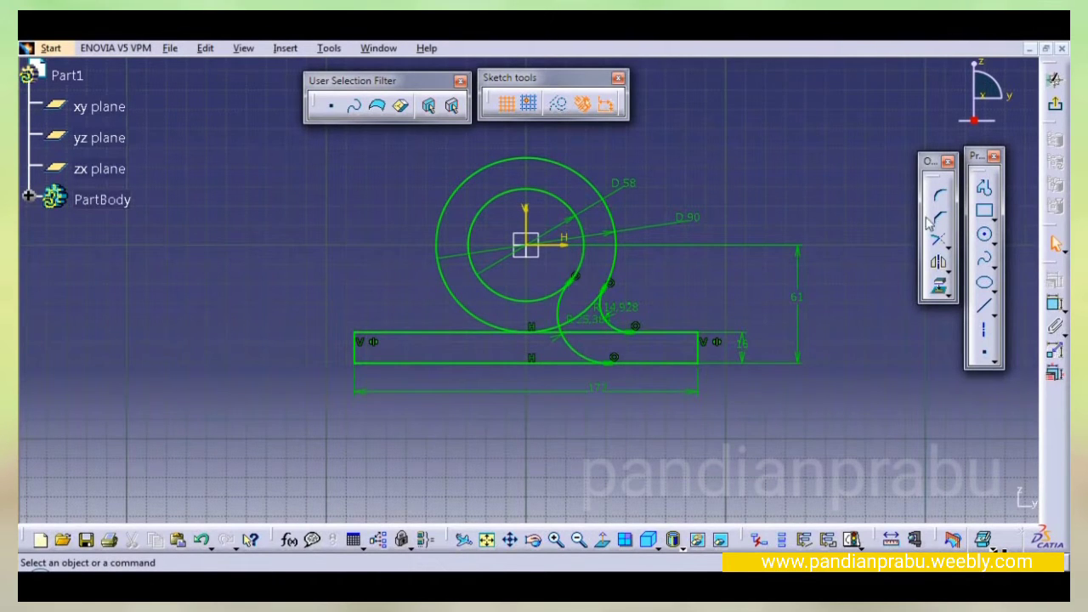
{"action": "left_click", "coordinate": [939, 195]}
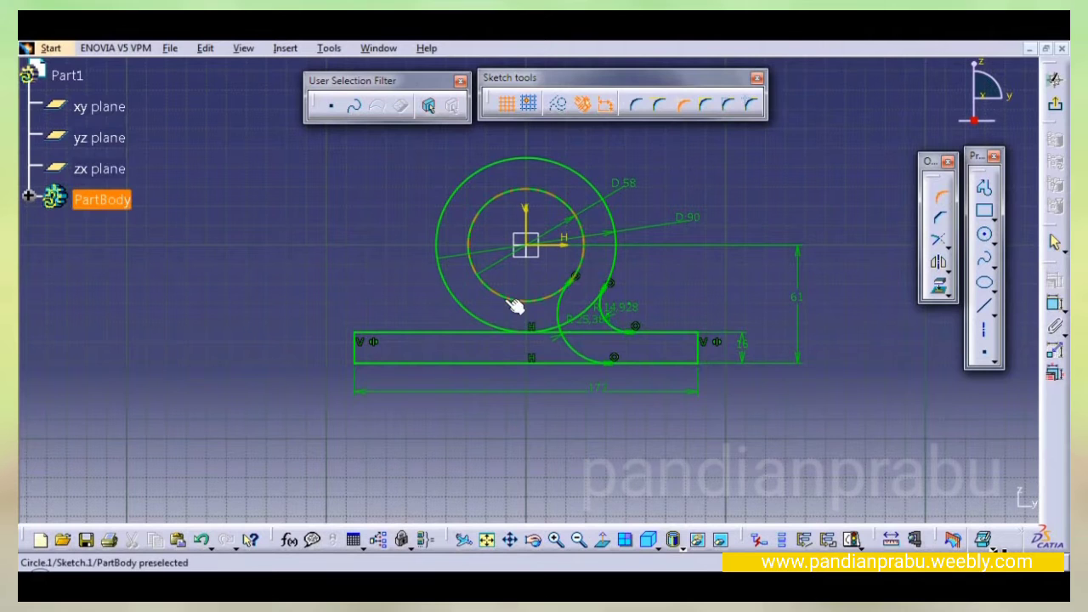
{"action": "left_click", "coordinate": [482, 364]}
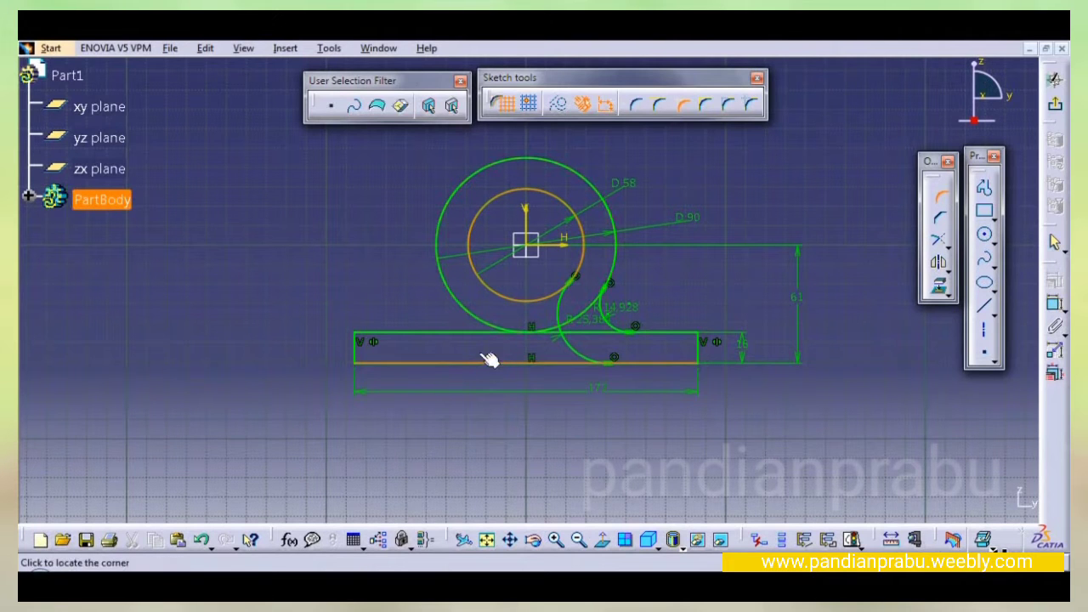
{"action": "left_click", "coordinate": [508, 331]}
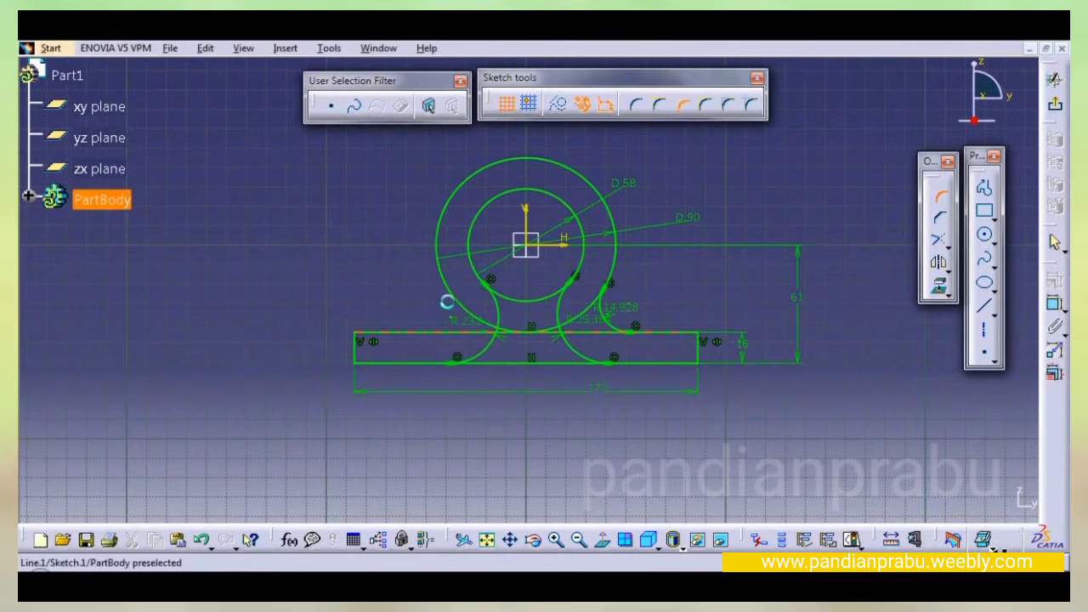
- Add an untrimmed corner between the outer circle's left side and the rectangle's upper edge and set its radius to 12 mm
{"action": "left_click", "coordinate": [433, 340]}
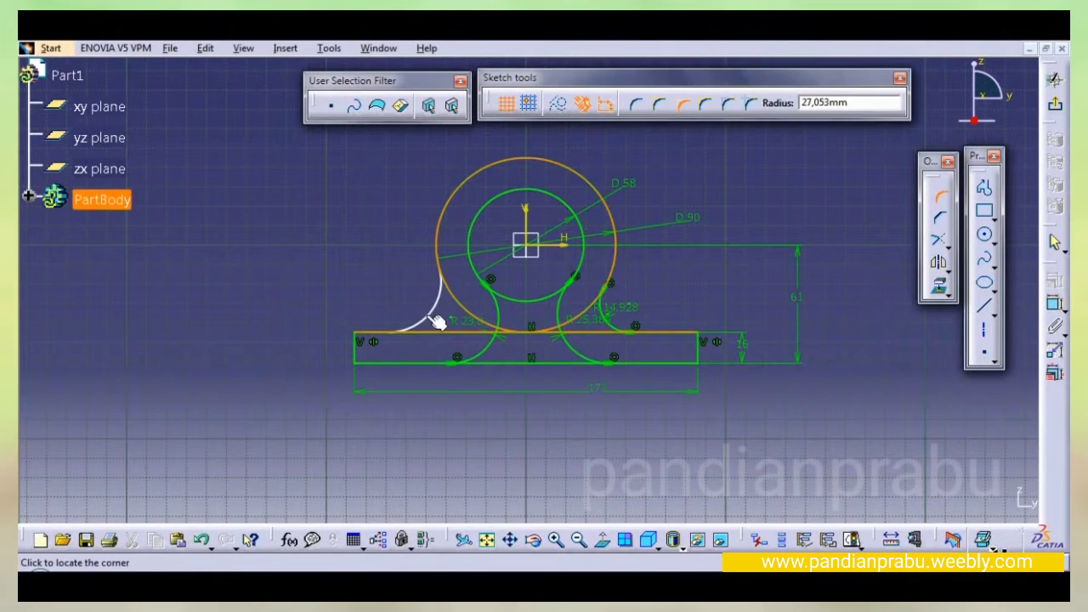
{"action": "left_click", "coordinate": [422, 313]}
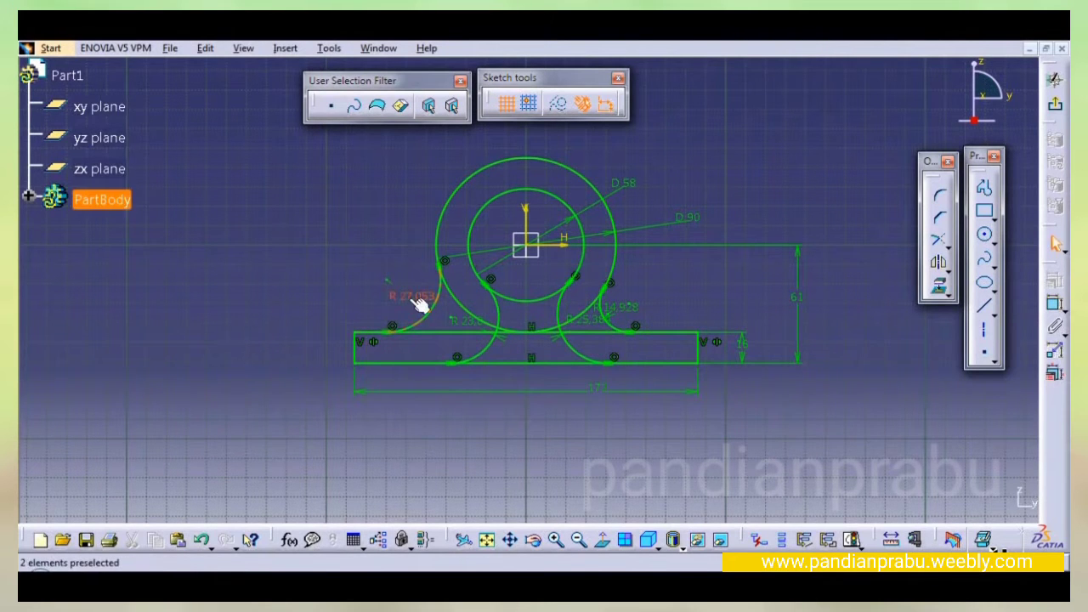
{"action": "double_click", "coordinate": [420, 303]}
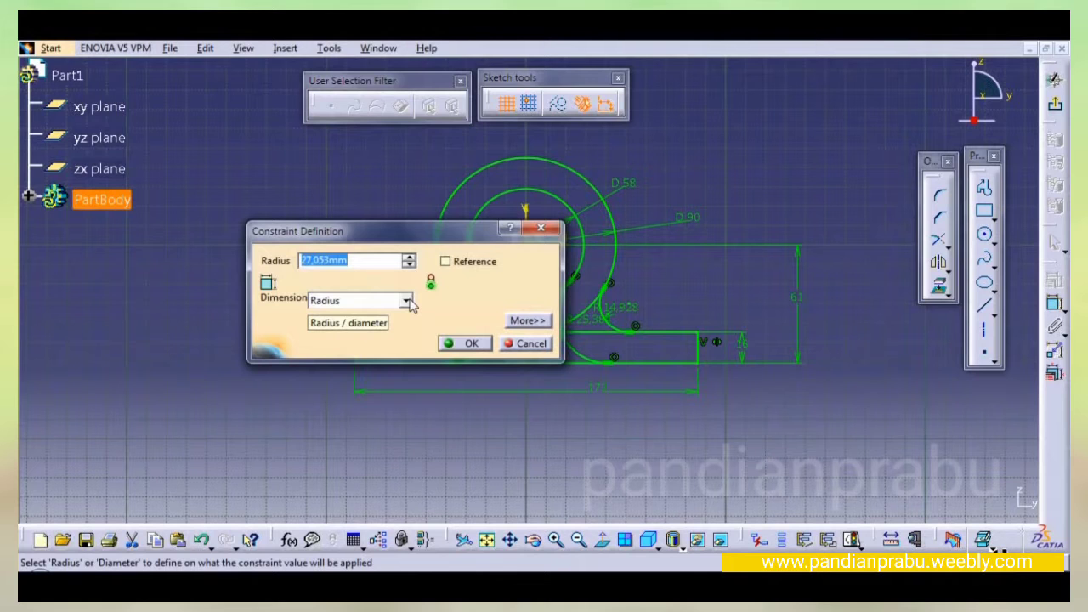
{"action": "key", "text": "Return"}
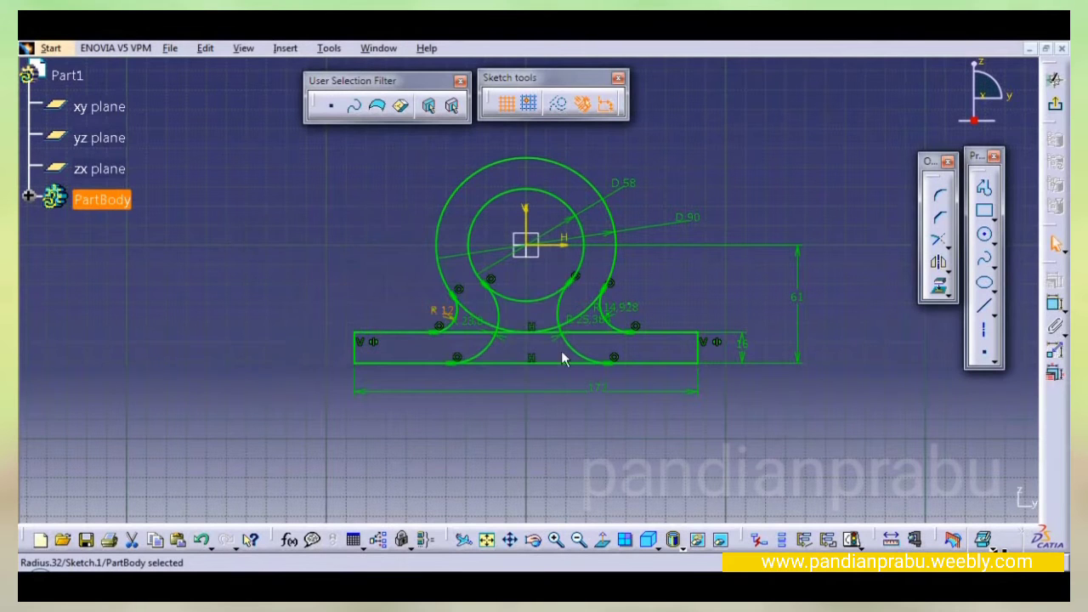
- Set the radius of both inner-circle corners to 28 mm and of the right outer-circle corner to 12 mm
{"action": "double_click", "coordinate": [467, 326]}
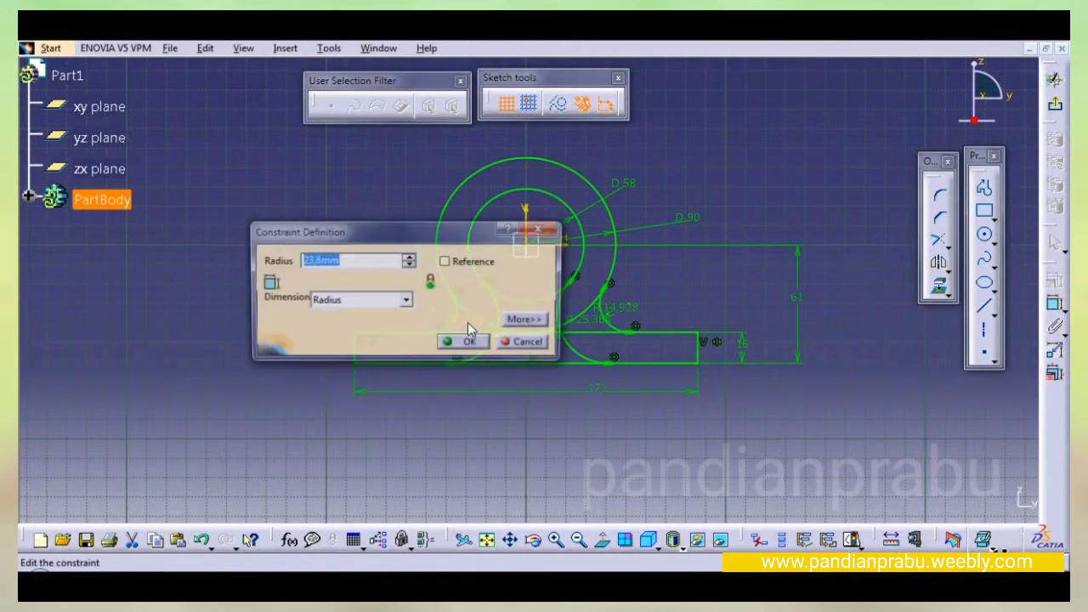
{"action": "type", "text": "28"}
{"action": "key", "text": "Return"}
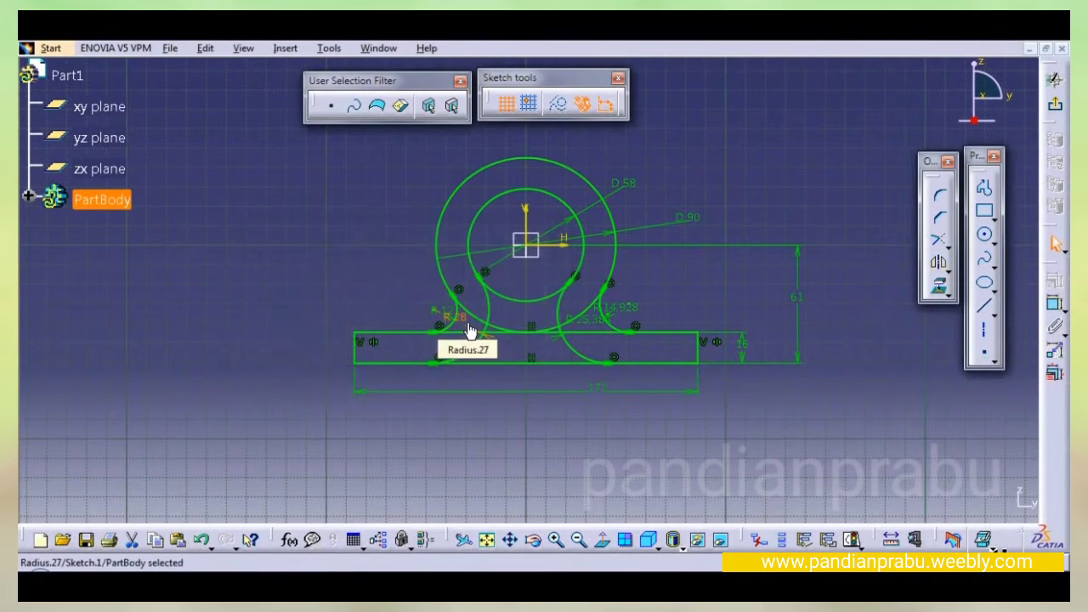
{"action": "double_click", "coordinate": [593, 328]}
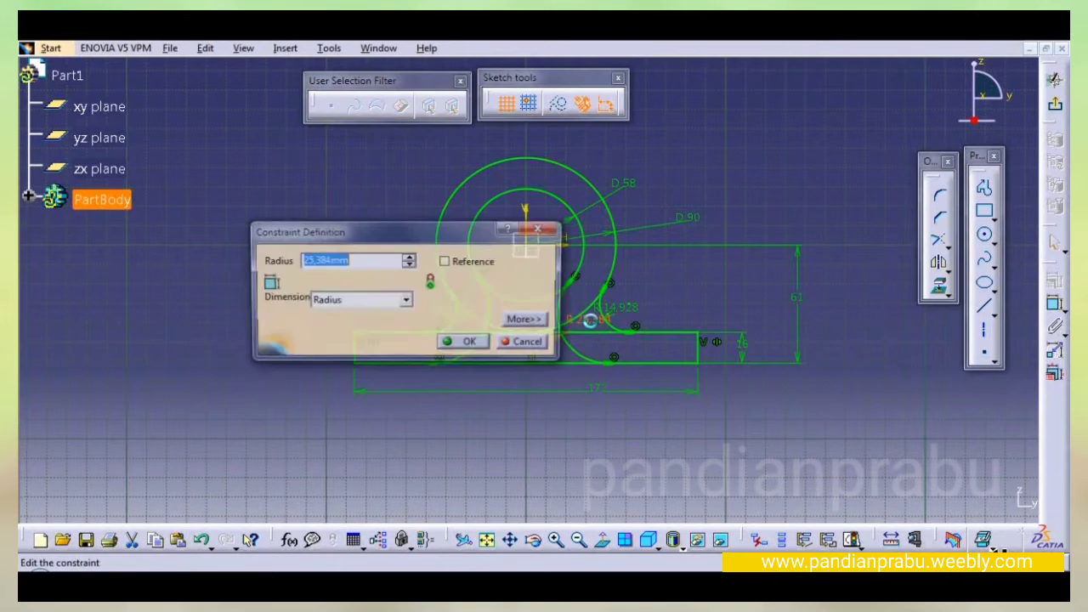
{"action": "type", "text": "28"}
{"action": "key", "text": "Return"}
{"action": "double_click", "coordinate": [637, 309]}
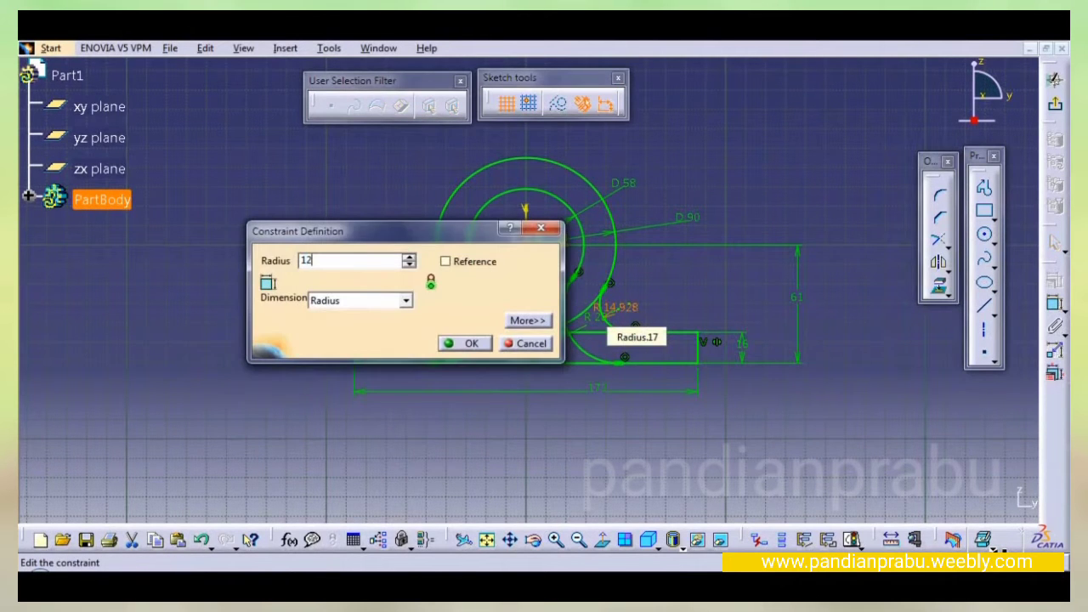
{"action": "key", "text": "Return"}
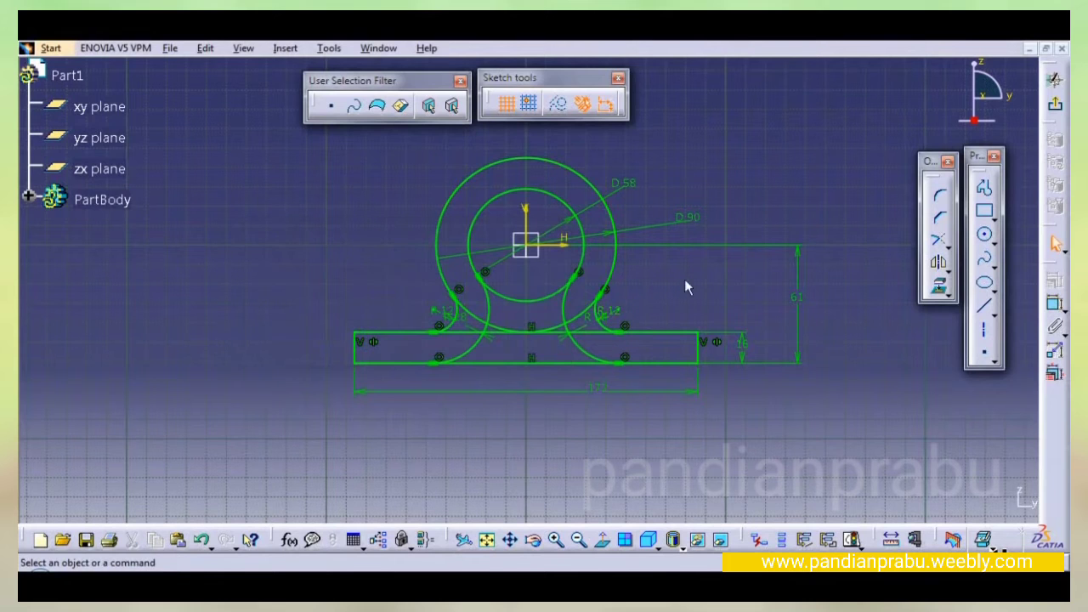
- Quick-trim the rectangle edges and circle arcs lying between the corner arcs, leaving one closed omega-shaped outline
{"action": "left_click", "coordinate": [948, 246]}
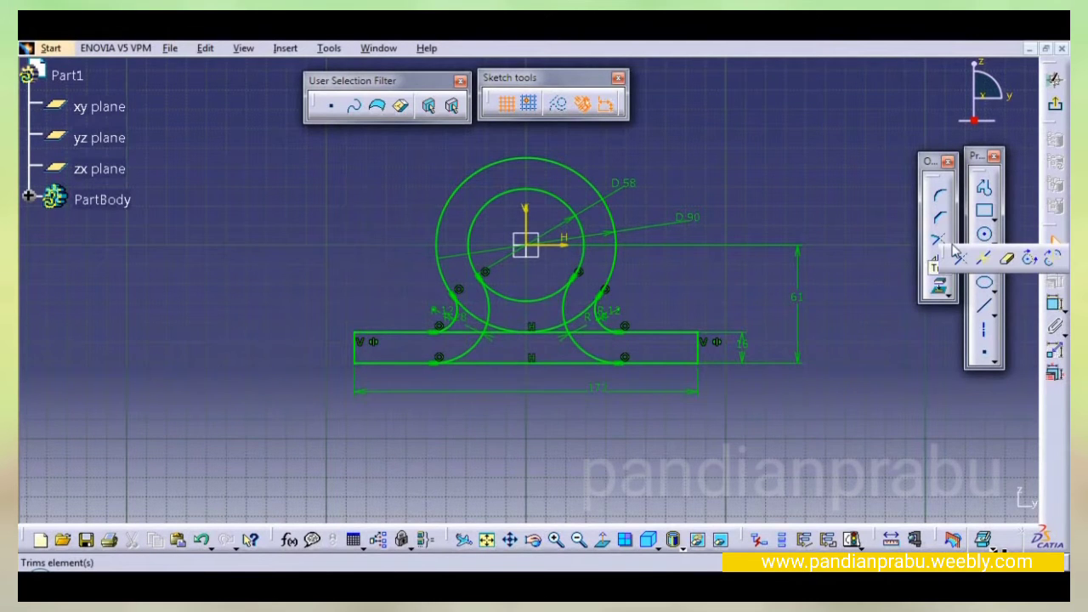
{"action": "left_click", "coordinate": [1007, 261]}
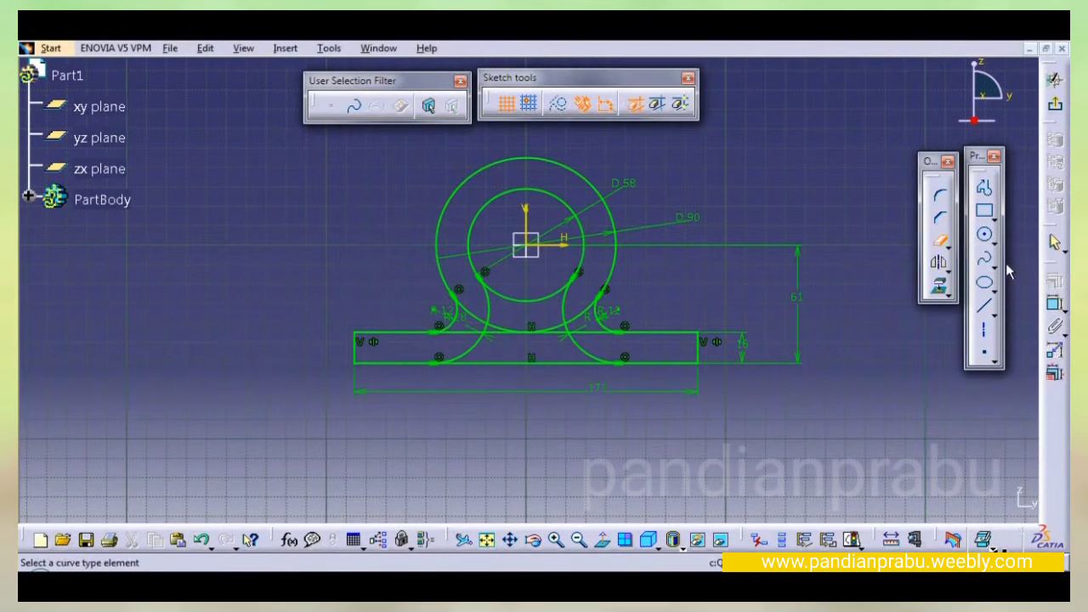
{"action": "left_click", "coordinate": [940, 244]}
{"action": "left_click", "coordinate": [536, 362]}
{"action": "left_click", "coordinate": [544, 332]}
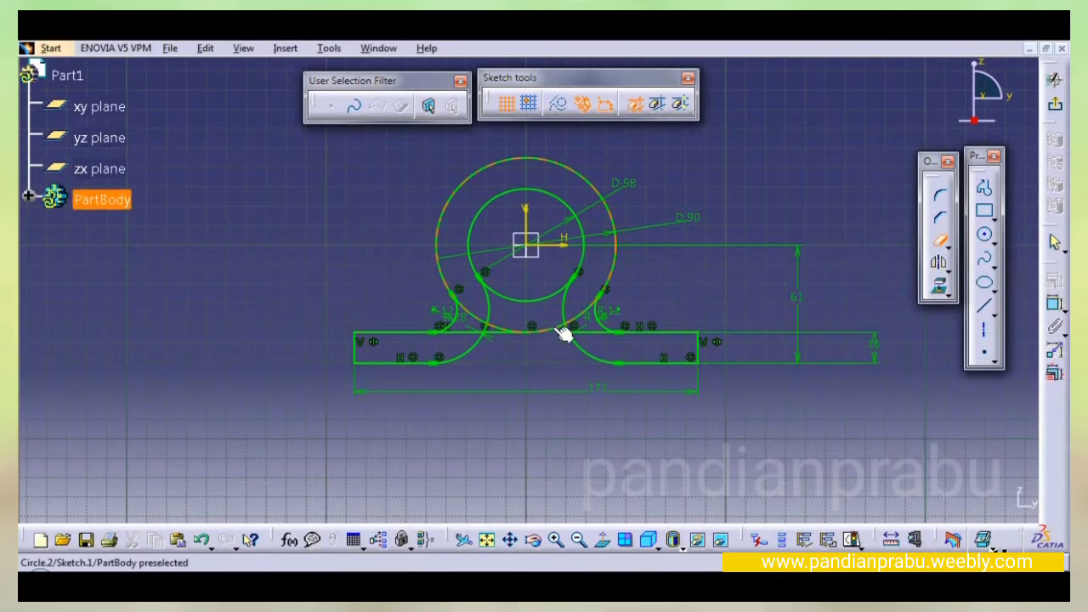
{"action": "left_click", "coordinate": [515, 334]}
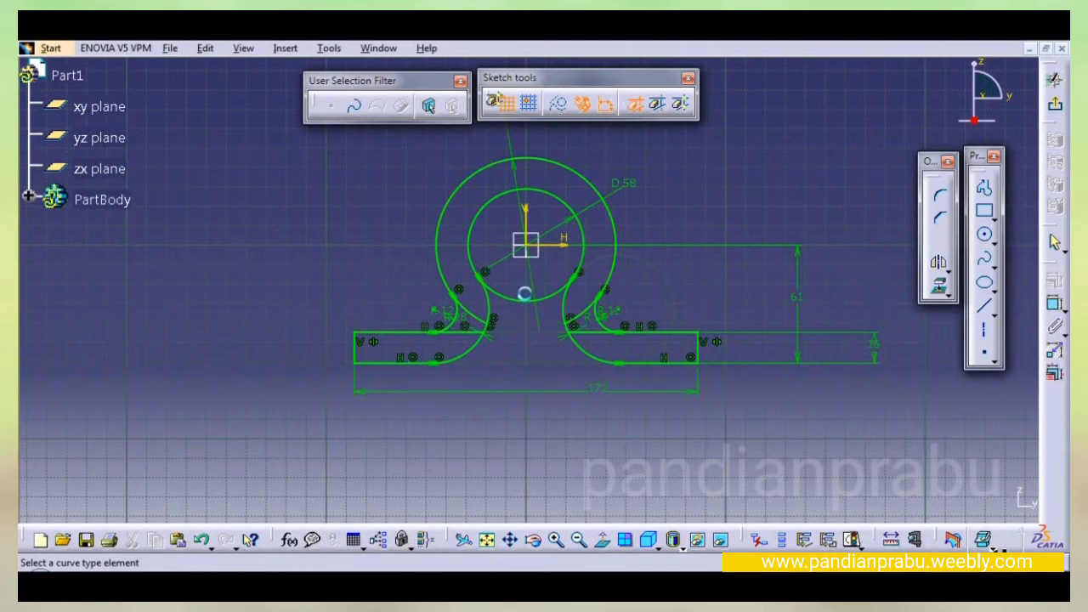
{"action": "left_click", "coordinate": [519, 300]}
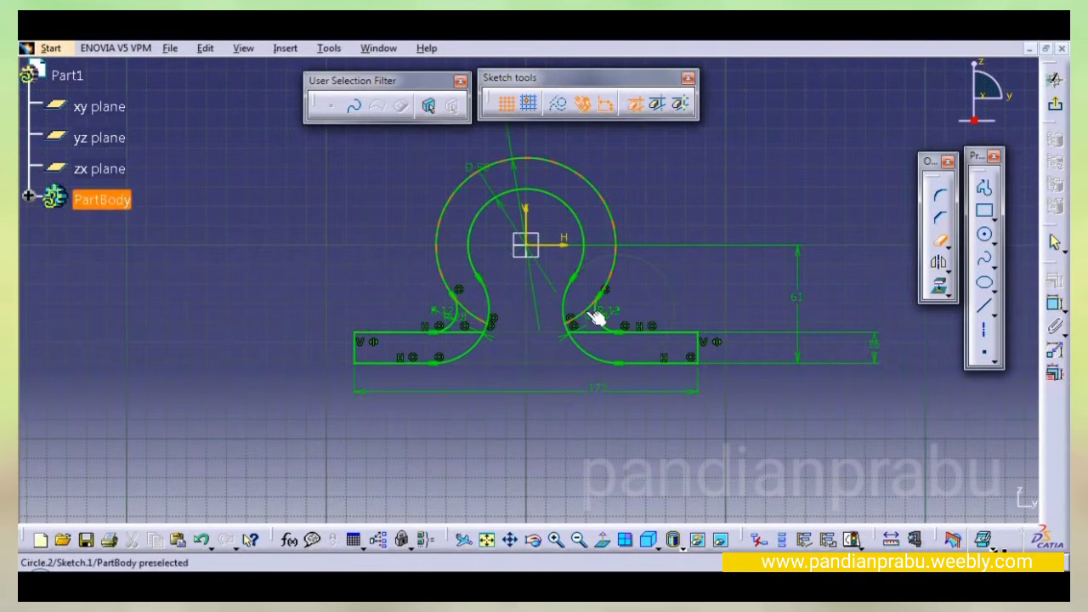
{"action": "left_click", "coordinate": [476, 332]}
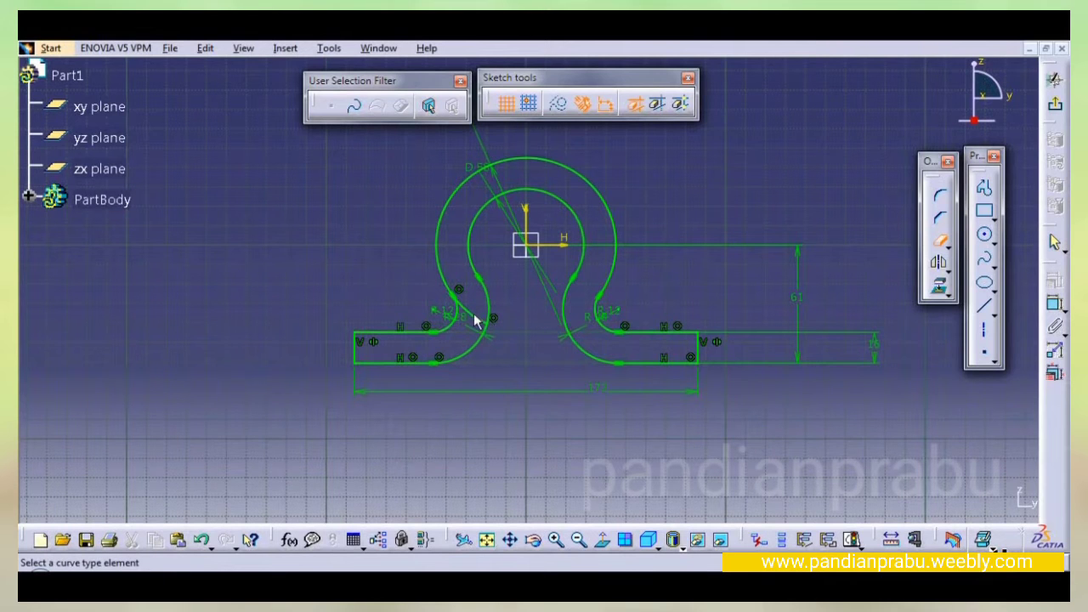
{"action": "left_click", "coordinate": [941, 244]}
- Reposition the 90 mm diameter dimension to the upper right of the profile and check the profile with Sketch Analysis
{"action": "middle_click_drag", "start_coordinate": [656, 168], "coordinate": [658, 207]}
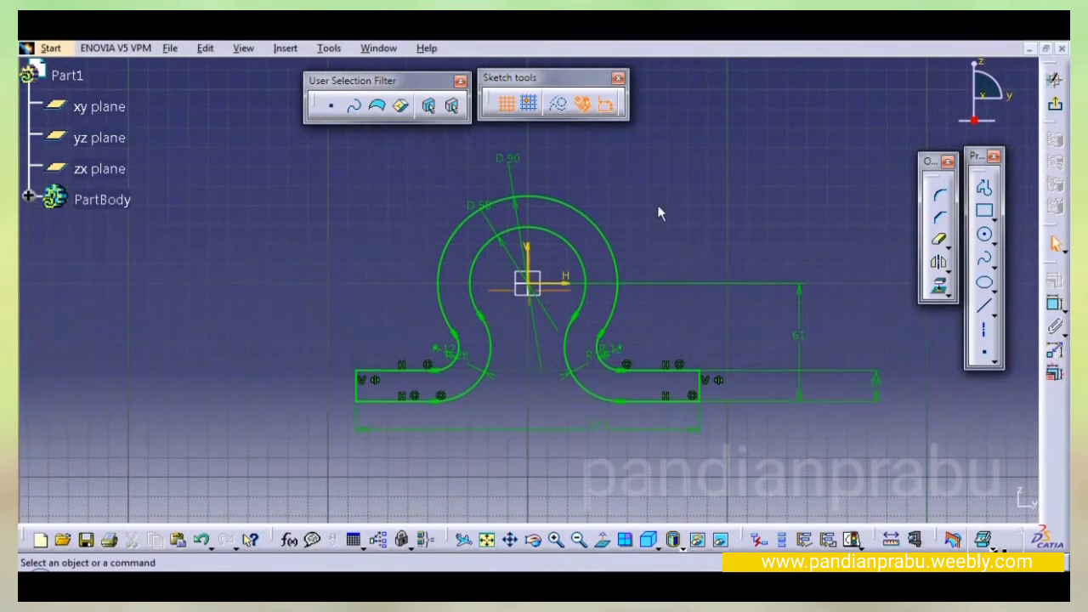
{"action": "mouse_move", "coordinate": [512, 177]}
{"action": "left_mouse_down"}
{"action": "mouse_move", "coordinate": [626, 210]}
{"action": "mouse_move", "coordinate": [660, 263]}
{"action": "mouse_move", "coordinate": [673, 244]}
{"action": "left_mouse_up"}
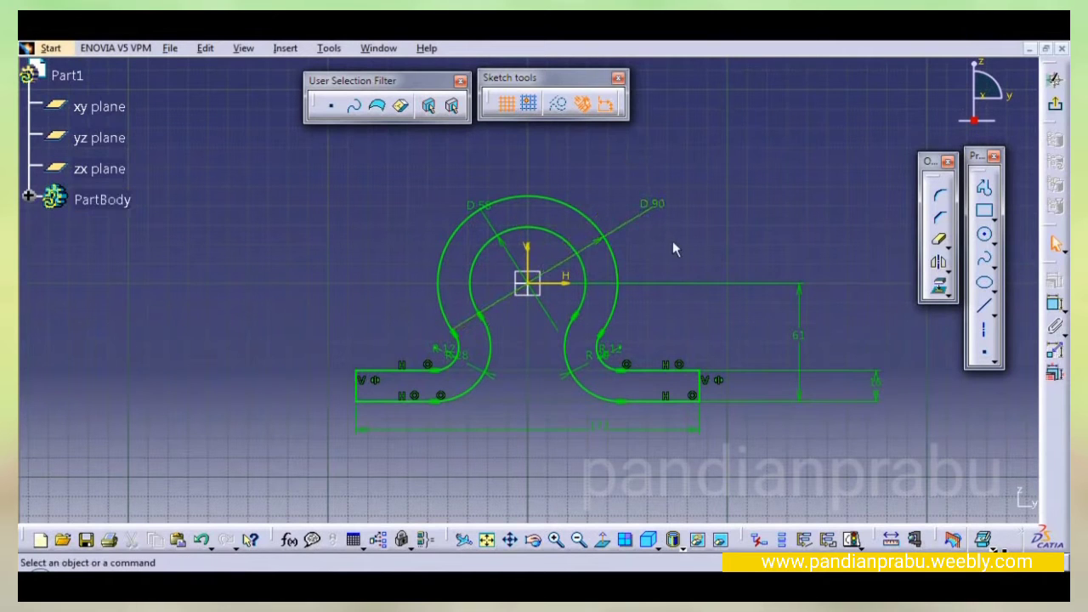
{"action": "left_click", "coordinate": [329, 49]}
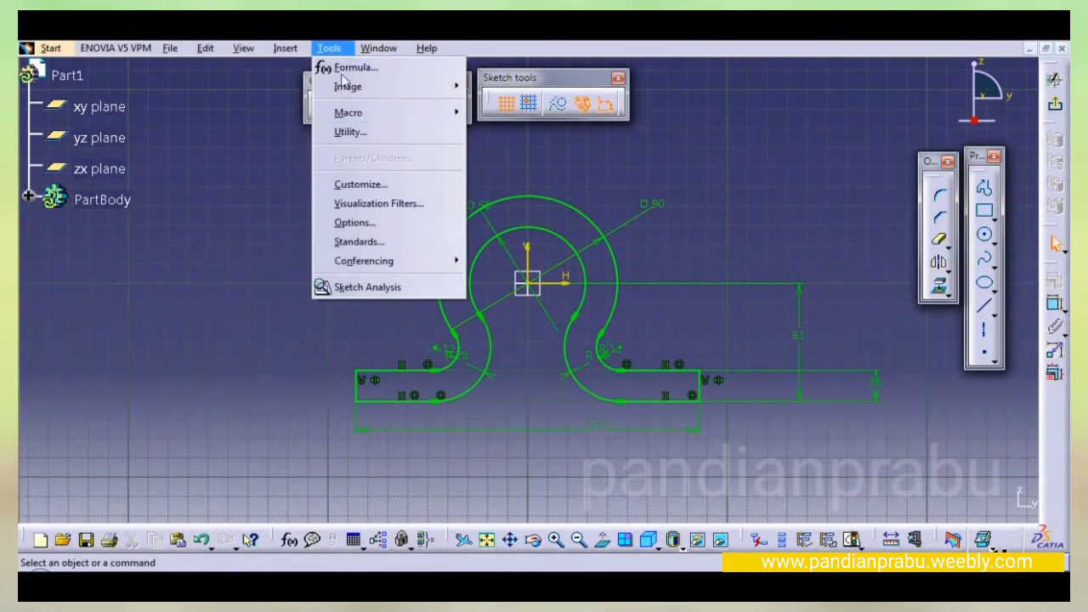
{"action": "left_click", "coordinate": [371, 291]}
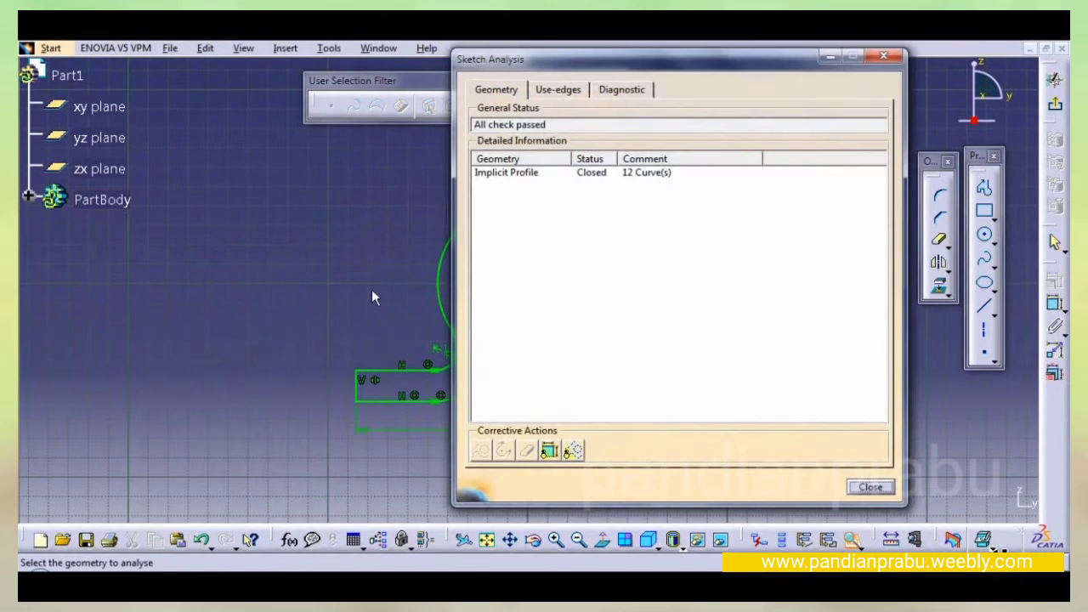
{"action": "left_click", "coordinate": [870, 488]}
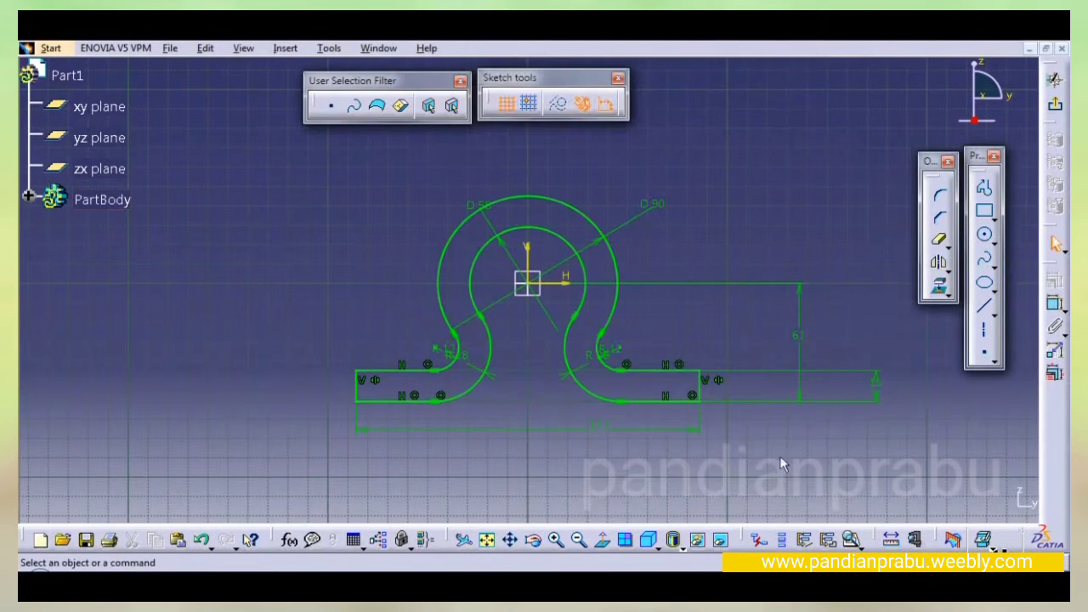
- Exit the sketch and pad the profile with a length of 35 mm and mirrored extent
{"action": "left_click", "coordinate": [1057, 109]}
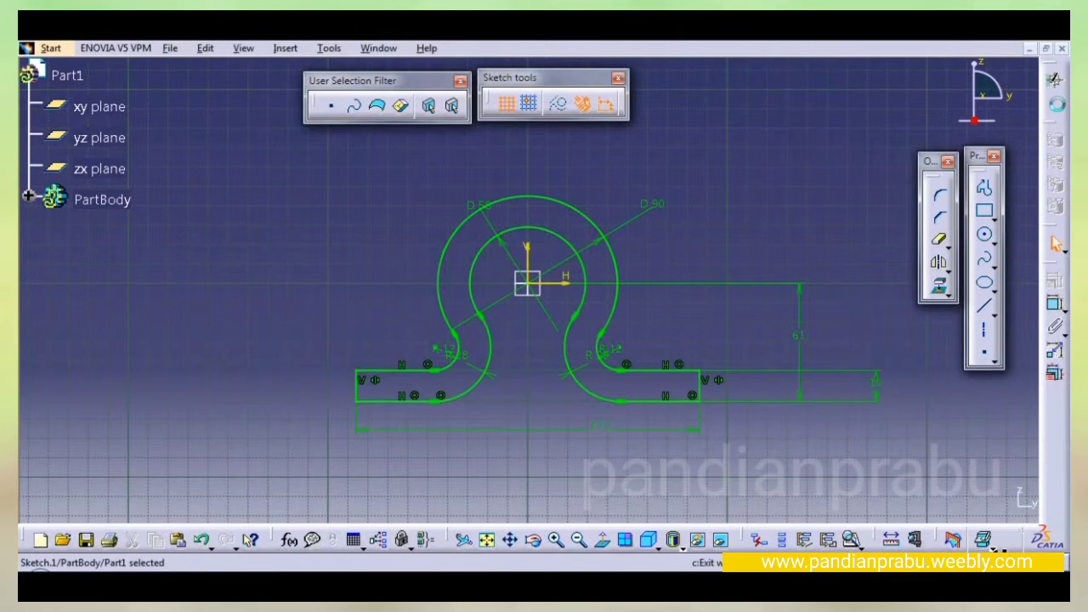
{"action": "mouse_move", "coordinate": [759, 307]}
{"action": "middle_mouse_down"}
{"action": "mouse_move", "coordinate": [495, 323]}
{"action": "mouse_move", "coordinate": [428, 309]}
{"action": "mouse_move", "coordinate": [781, 323]}
{"action": "mouse_move", "coordinate": [736, 337]}
{"action": "mouse_move", "coordinate": [857, 288]}
{"action": "middle_mouse_up"}
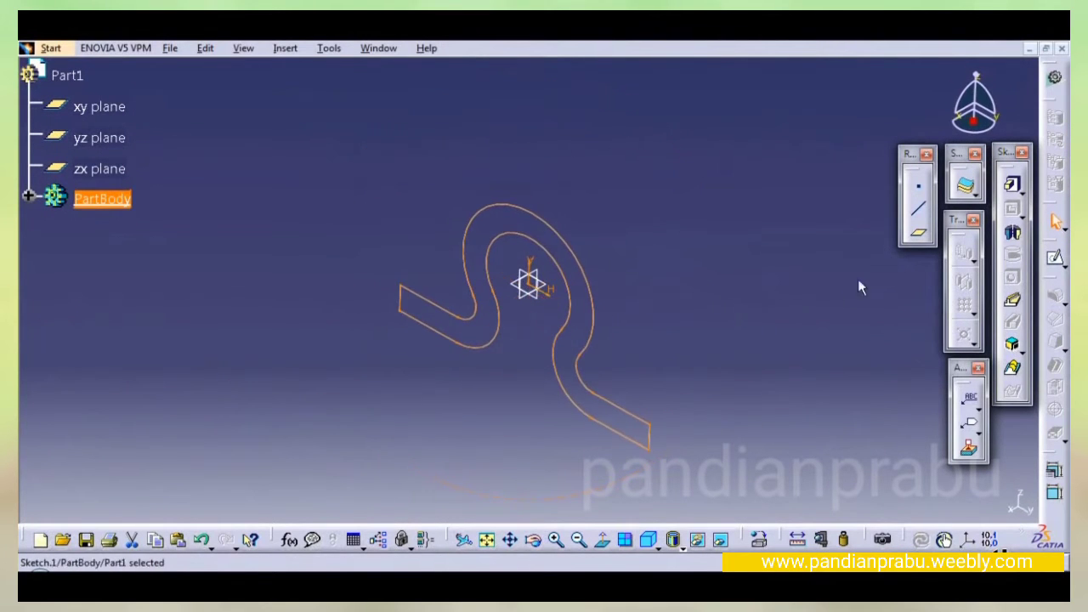
{"action": "left_click", "coordinate": [1011, 189]}
{"action": "middle_click_drag", "start_coordinate": [303, 335], "coordinate": [196, 276]}
{"action": "left_click_drag", "start_coordinate": [698, 238], "coordinate": [625, 242]}
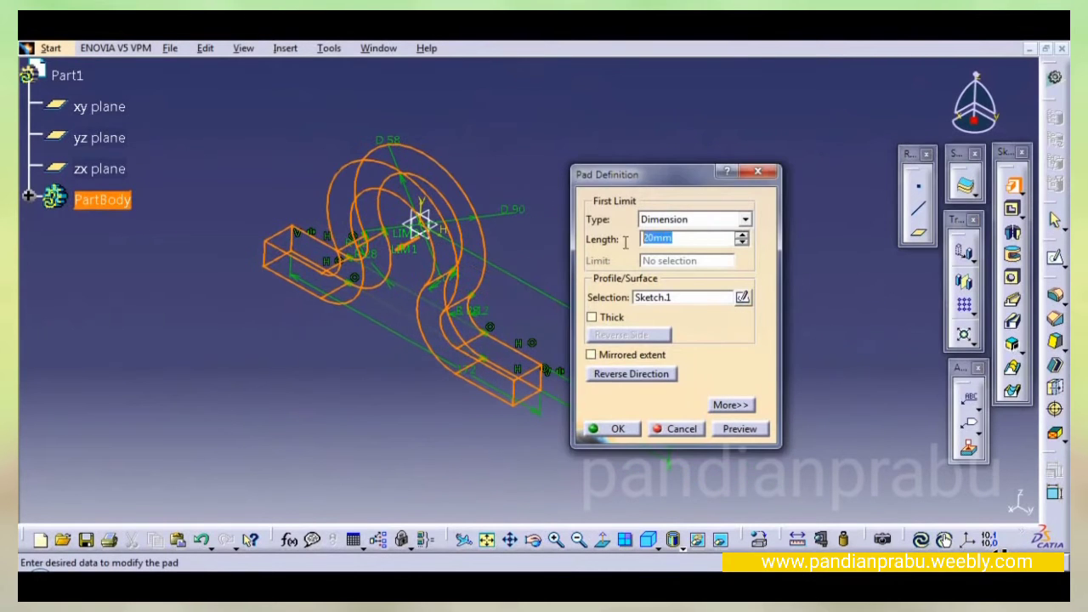
{"action": "left_click", "coordinate": [656, 357]}
{"action": "left_click", "coordinate": [731, 429]}
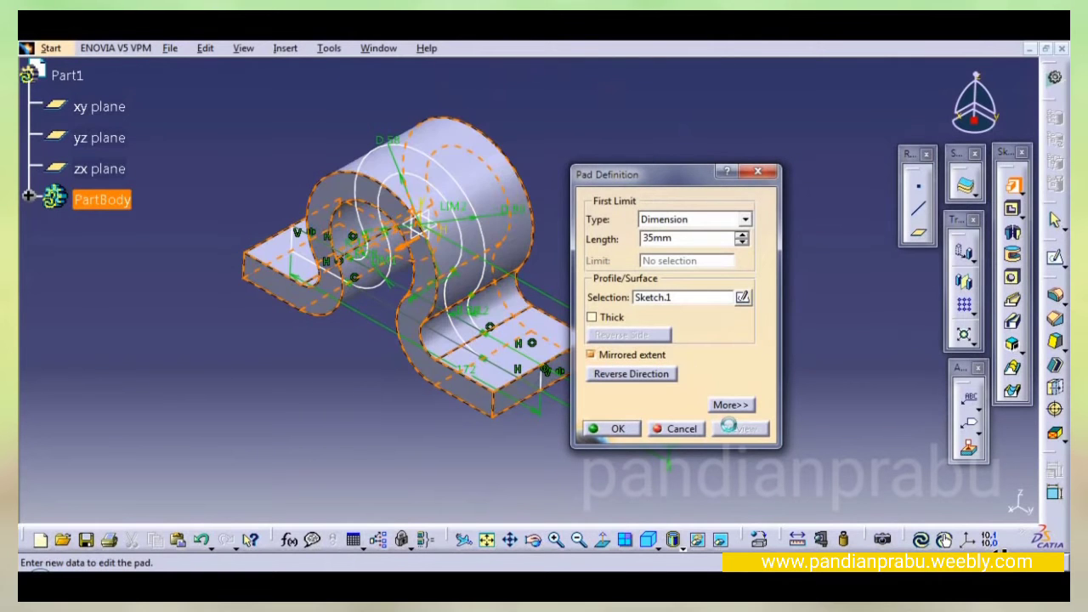
{"action": "middle_click_drag", "start_coordinate": [476, 357], "coordinate": [501, 349]}
{"action": "left_click", "coordinate": [29, 198]}
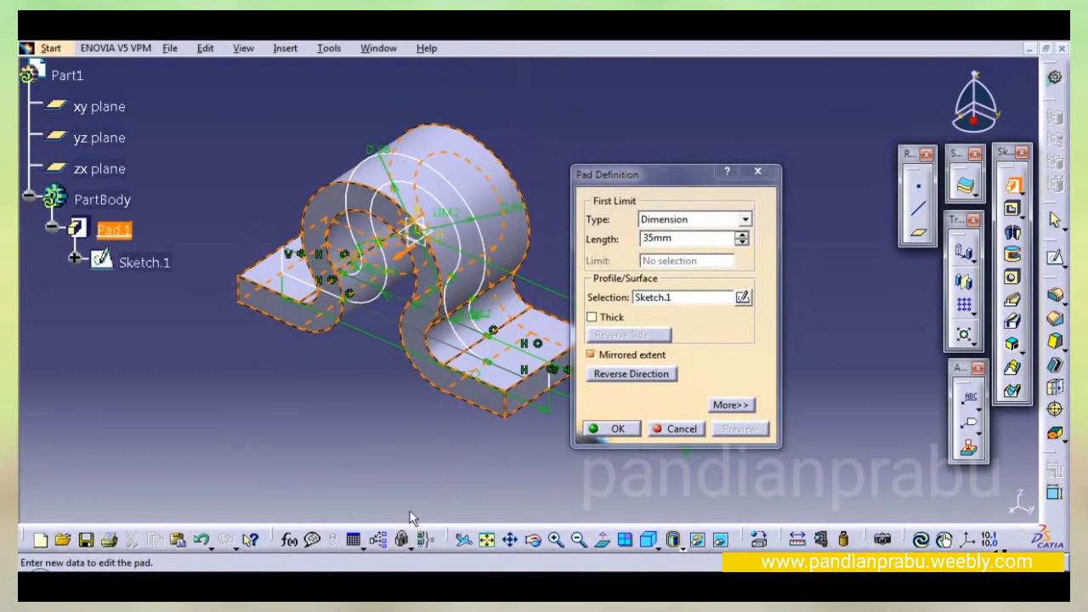
{"action": "left_click", "coordinate": [621, 428]}
- Start a new sketch on the zx plane, with the padded body centred in view
{"action": "middle_click_drag", "start_coordinate": [722, 374], "coordinate": [662, 322]}
{"action": "middle_click_drag", "start_coordinate": [578, 246], "coordinate": [632, 357]}
{"action": "left_click", "coordinate": [476, 236]}
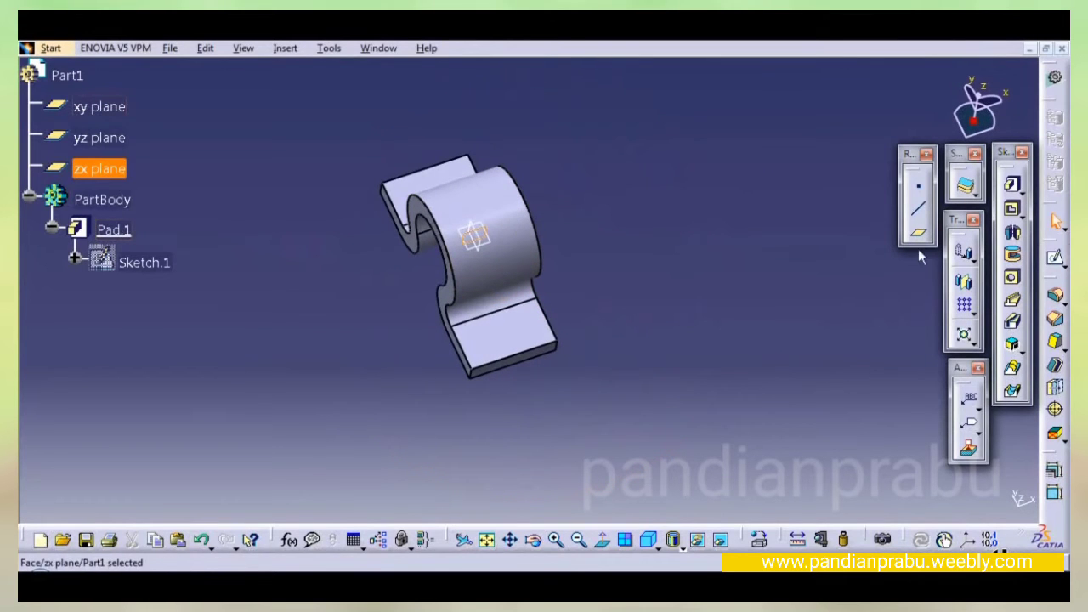
{"action": "left_click", "coordinate": [1054, 255]}
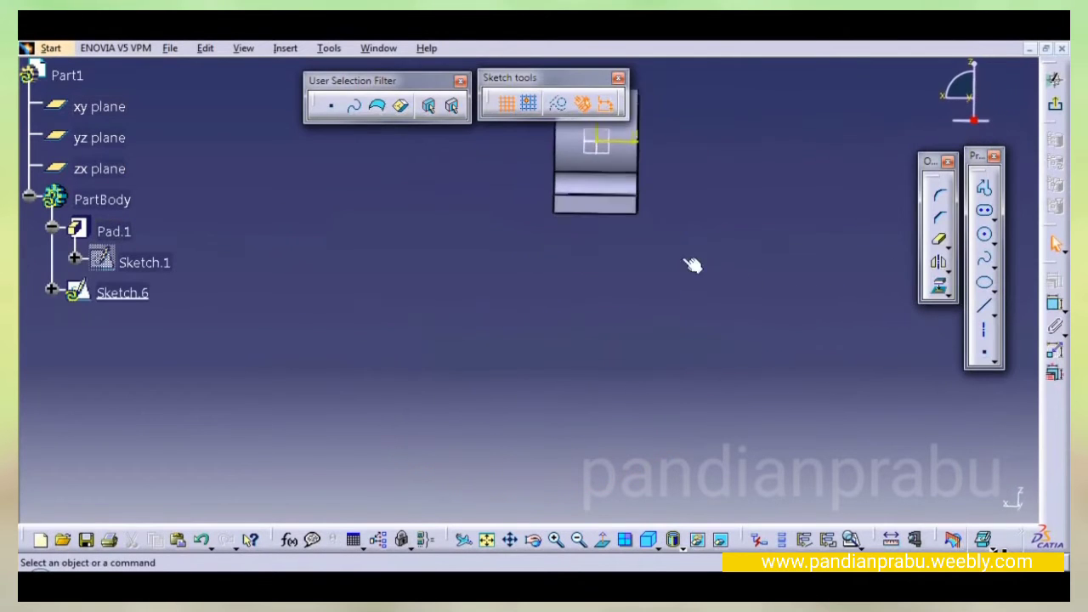
{"action": "middle_click_drag", "start_coordinate": [516, 326], "coordinate": [522, 240], "text": "ctrl"}
{"action": "middle_click_drag", "start_coordinate": [725, 281], "coordinate": [817, 295]}
- Sketch a keyhole profile upright on the vertical axis, with a large radius of about 9.6 mm and a small radius of about 4.1 mm
{"action": "left_click", "coordinate": [995, 219]}
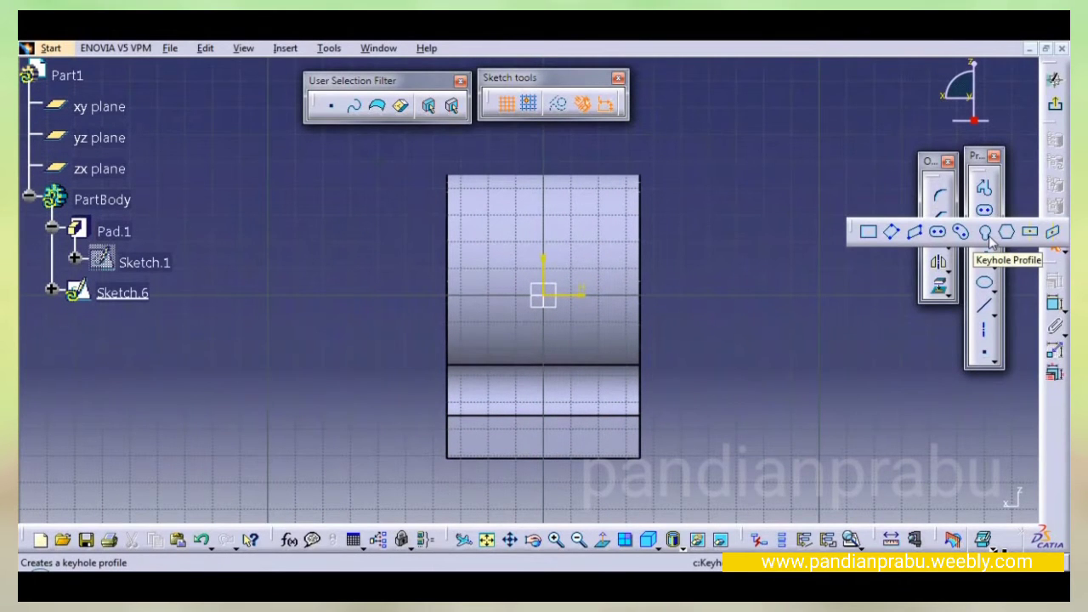
{"action": "left_click", "coordinate": [985, 233]}
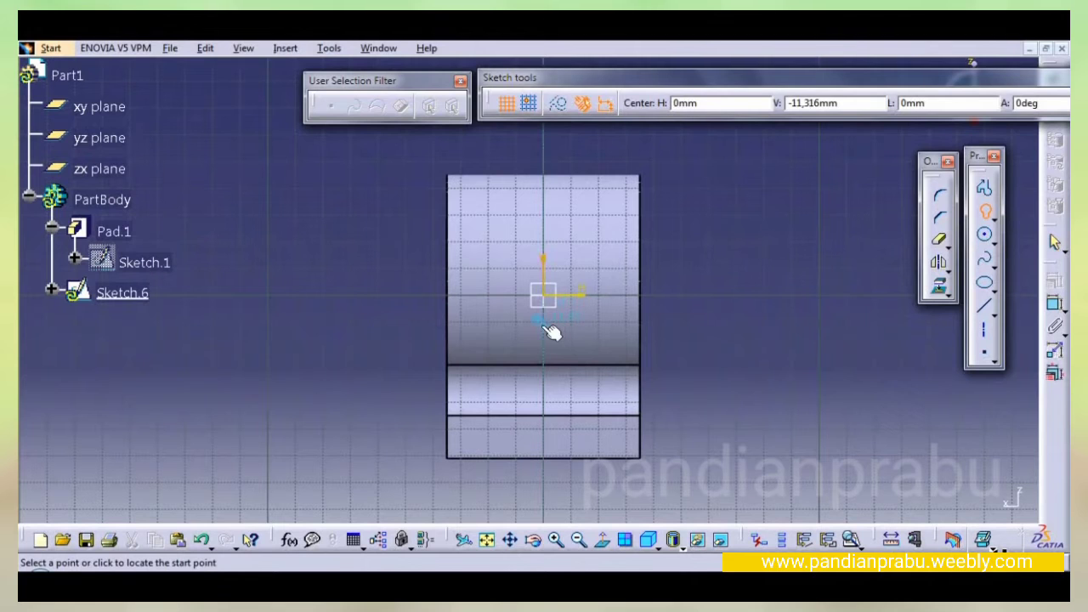
{"action": "left_click", "coordinate": [545, 323]}
{"action": "left_click", "coordinate": [544, 152]}
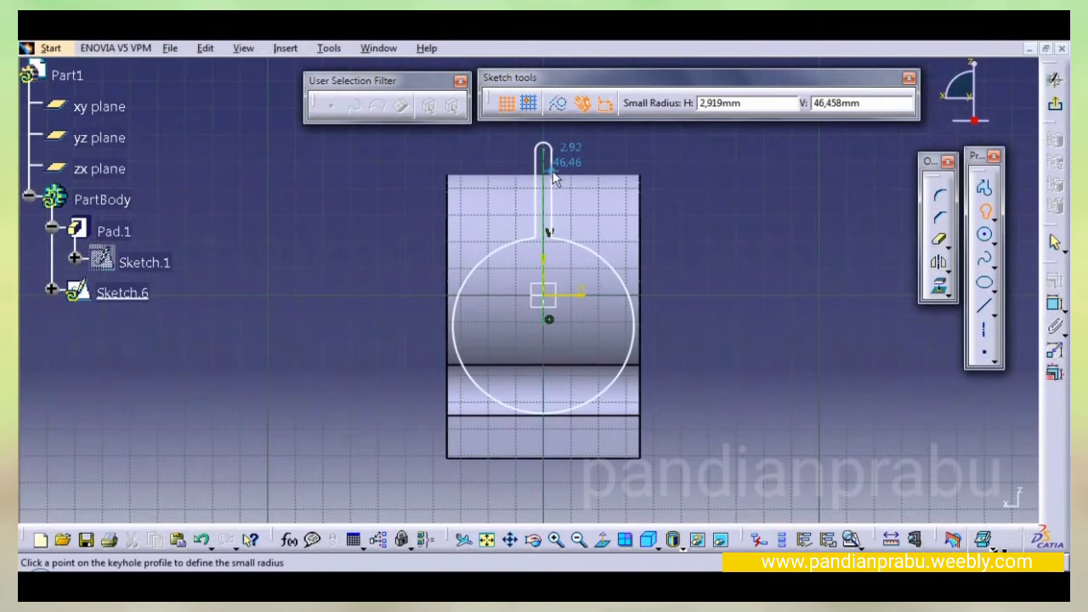
{"action": "left_click", "coordinate": [556, 161]}
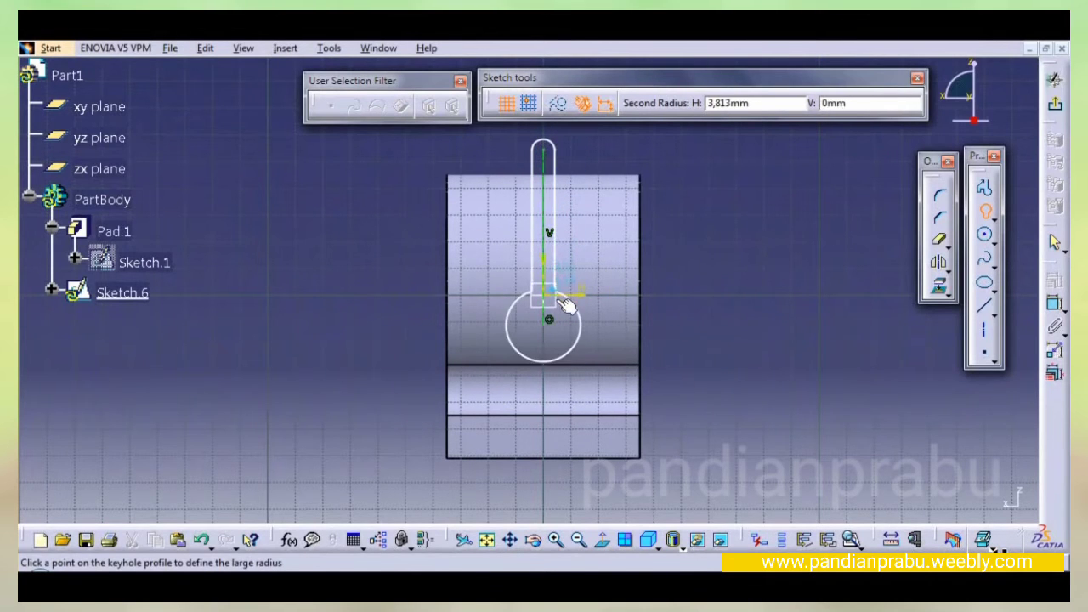
{"action": "left_click", "coordinate": [556, 344]}
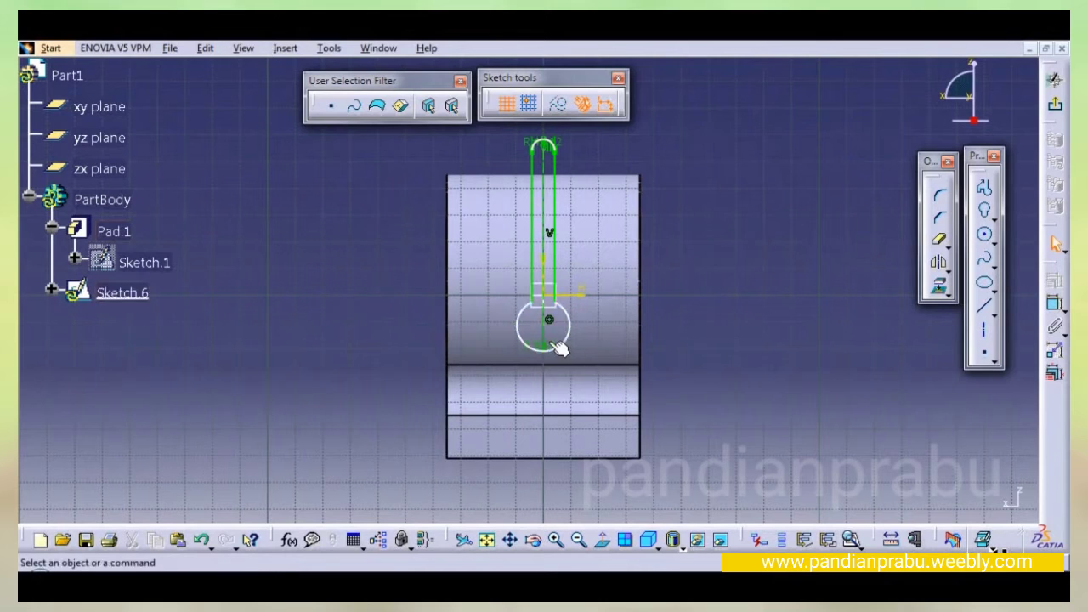
- Set the keyhole's large radius to 7.5 mm and its small radius to 4 mm
{"action": "double_click", "coordinate": [551, 344]}
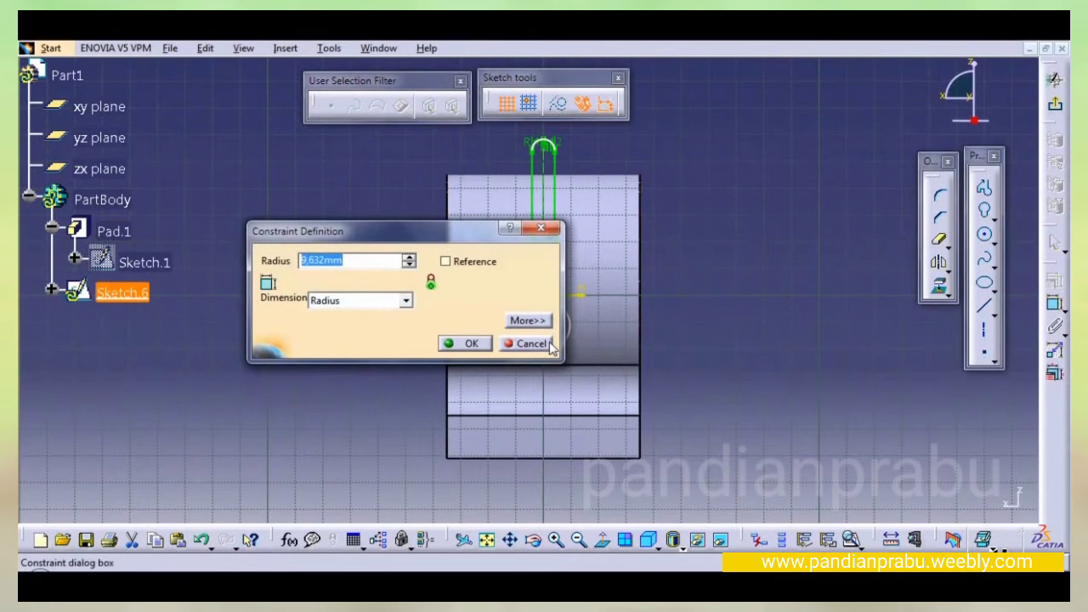
{"action": "key", "text": "Return"}
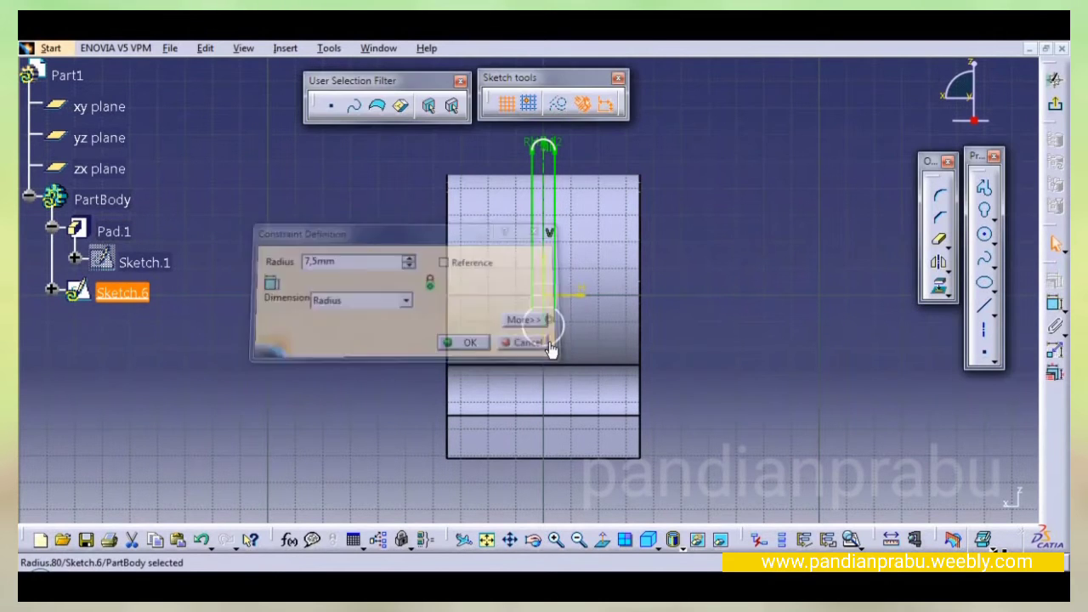
{"action": "double_click", "coordinate": [528, 149]}
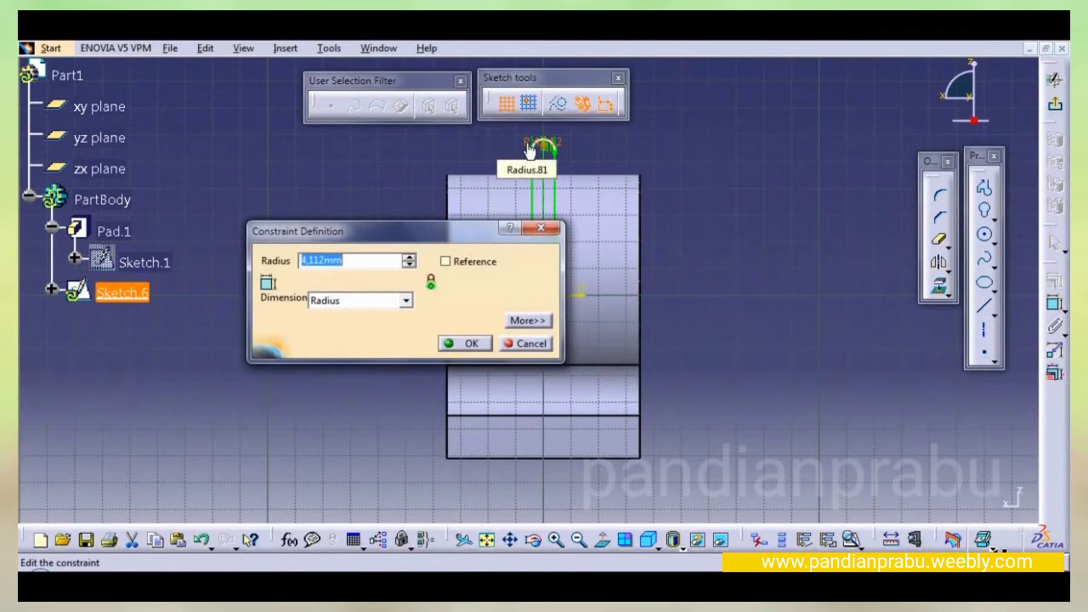
{"action": "type", "text": "4"}
{"action": "key", "text": "Return"}
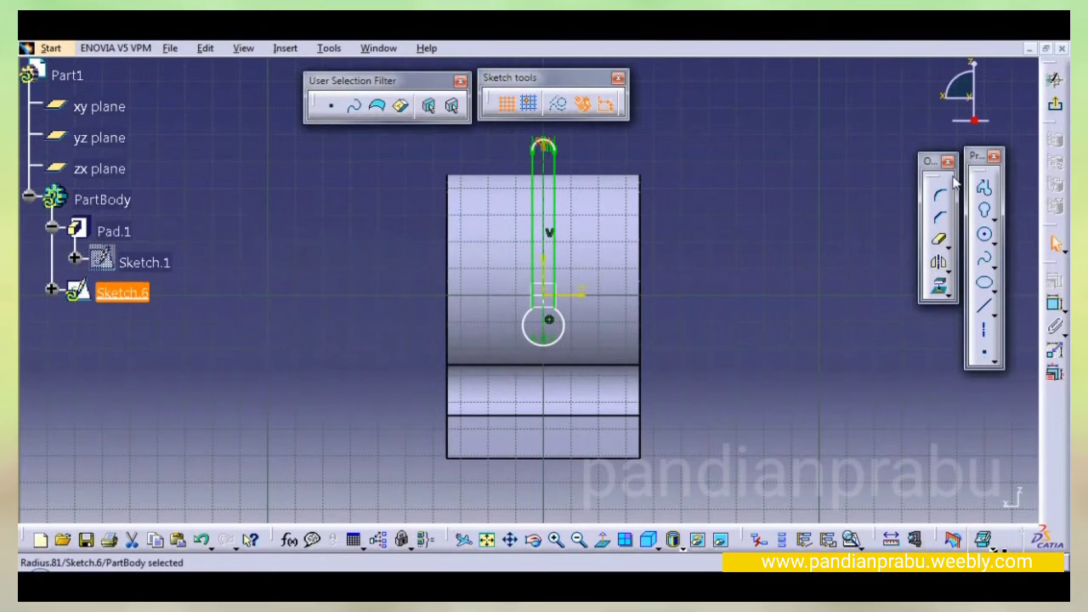
- Constrain the distance from the keyhole's large-arc centre to the body's bottom edge to 61 mm
{"action": "left_click", "coordinate": [1056, 307]}
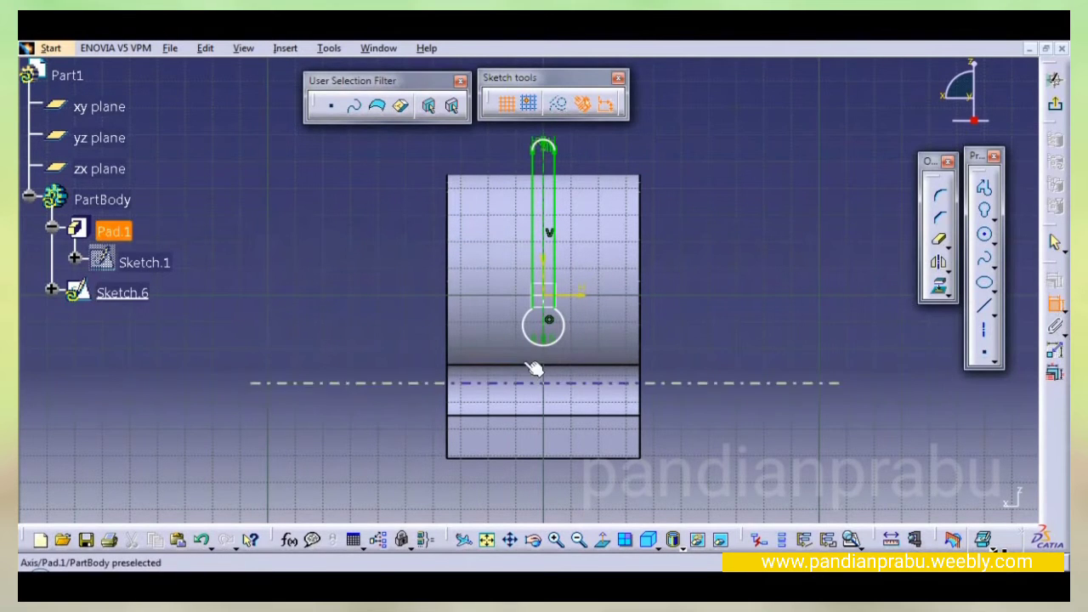
{"action": "left_click", "coordinate": [549, 321]}
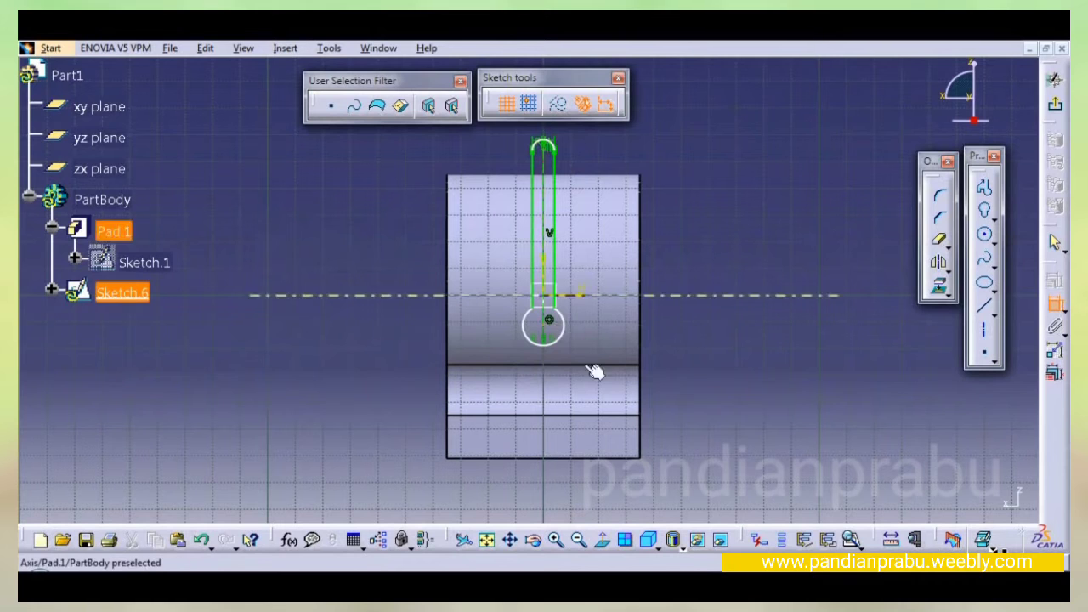
{"action": "left_click", "coordinate": [623, 458]}
{"action": "left_click", "coordinate": [714, 374]}
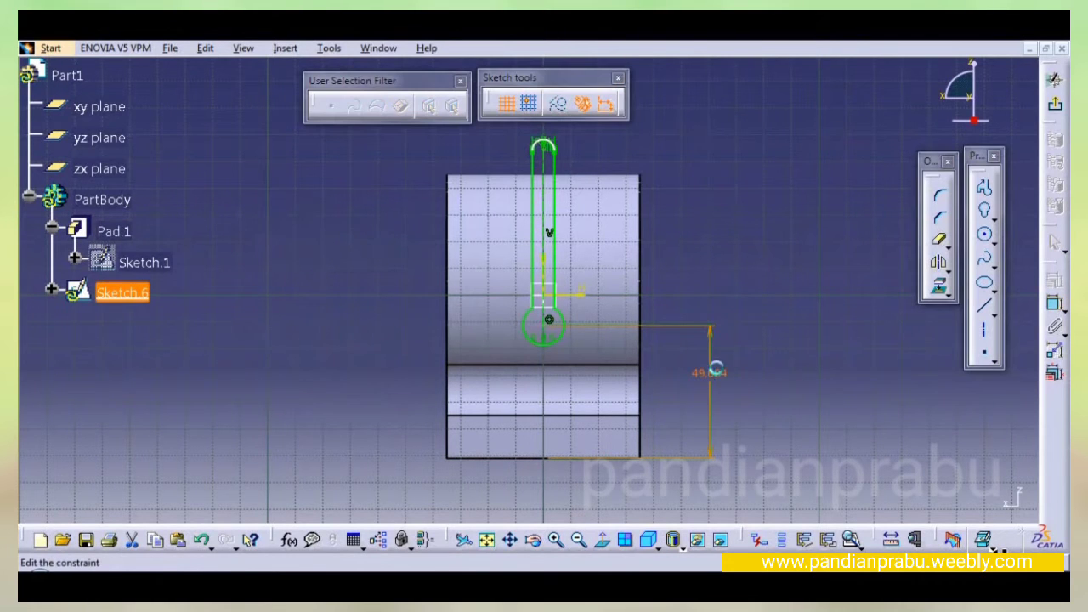
{"action": "double_click", "coordinate": [718, 374]}
{"action": "type", "text": "61"}
{"action": "key", "text": "Return"}
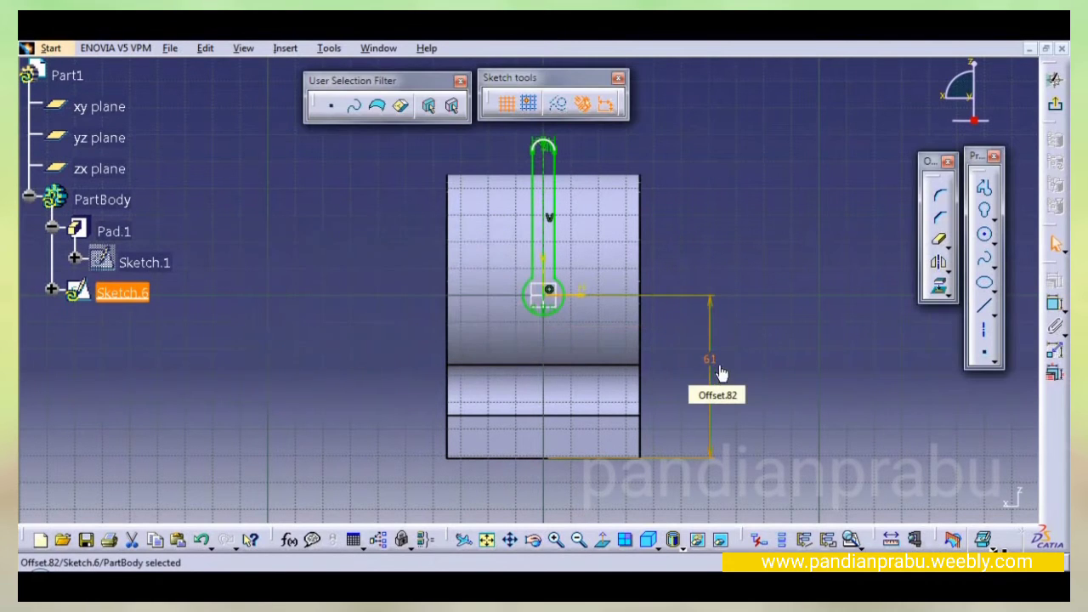
- Exit the sketch and pocket the keyhole profile to a depth of 45 mm with mirrored extent
{"action": "mouse_move", "coordinate": [708, 389]}
{"action": "middle_mouse_down"}
{"action": "mouse_move", "coordinate": [671, 378]}
{"action": "mouse_move", "coordinate": [705, 377]}
{"action": "mouse_move", "coordinate": [509, 374]}
{"action": "middle_mouse_up"}
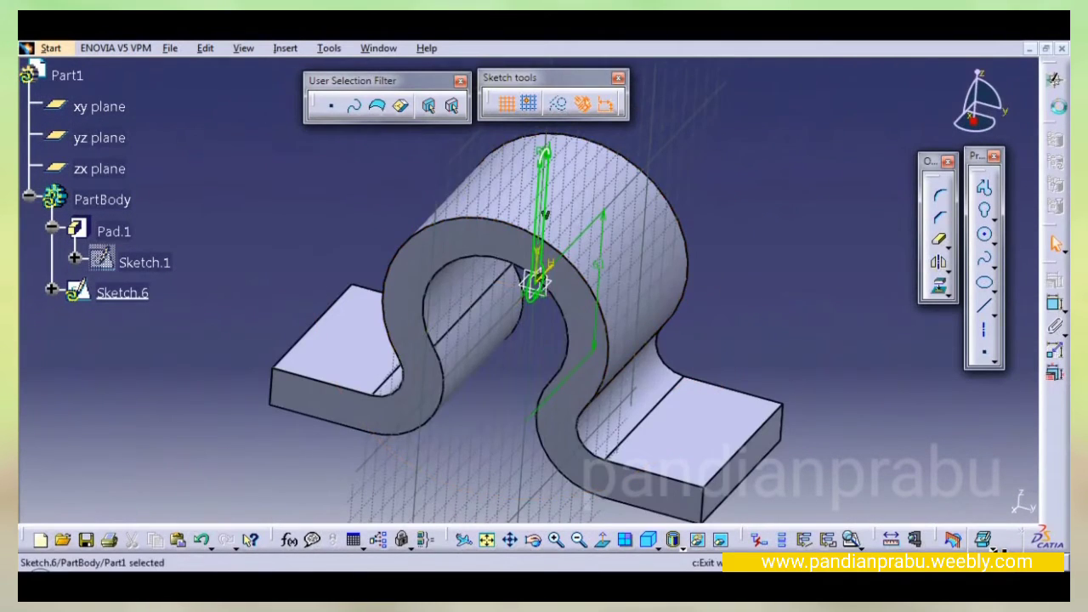
{"action": "left_click", "coordinate": [1054, 79]}
{"action": "mouse_move", "coordinate": [664, 356]}
{"action": "middle_mouse_down"}
{"action": "mouse_move", "coordinate": [726, 172]}
{"action": "mouse_move", "coordinate": [490, 306]}
{"action": "mouse_move", "coordinate": [558, 262]}
{"action": "mouse_move", "coordinate": [544, 255]}
{"action": "middle_mouse_up"}
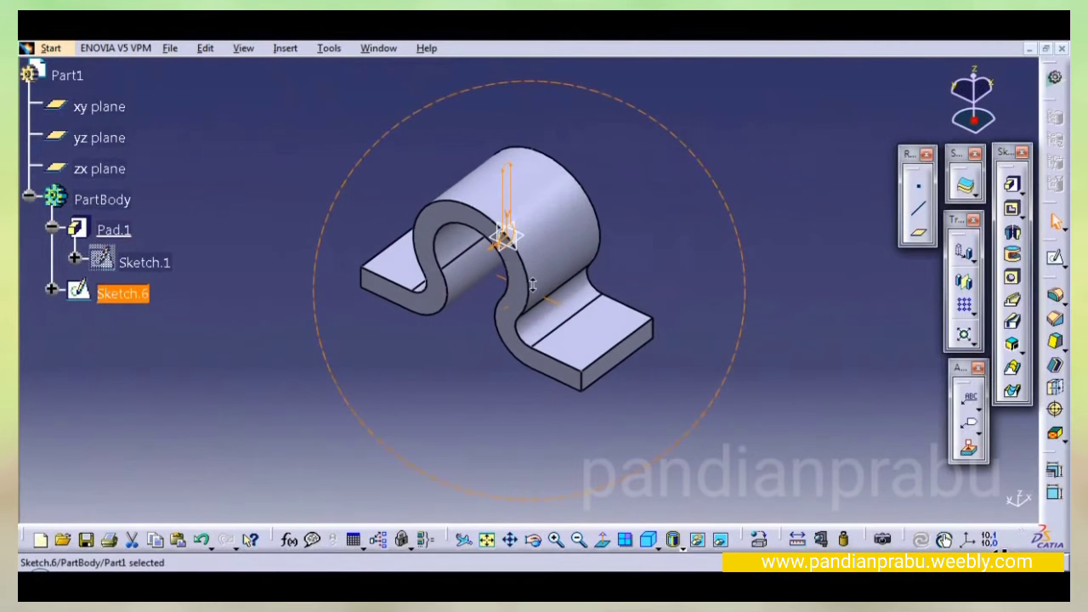
{"action": "left_click", "coordinate": [1012, 212]}
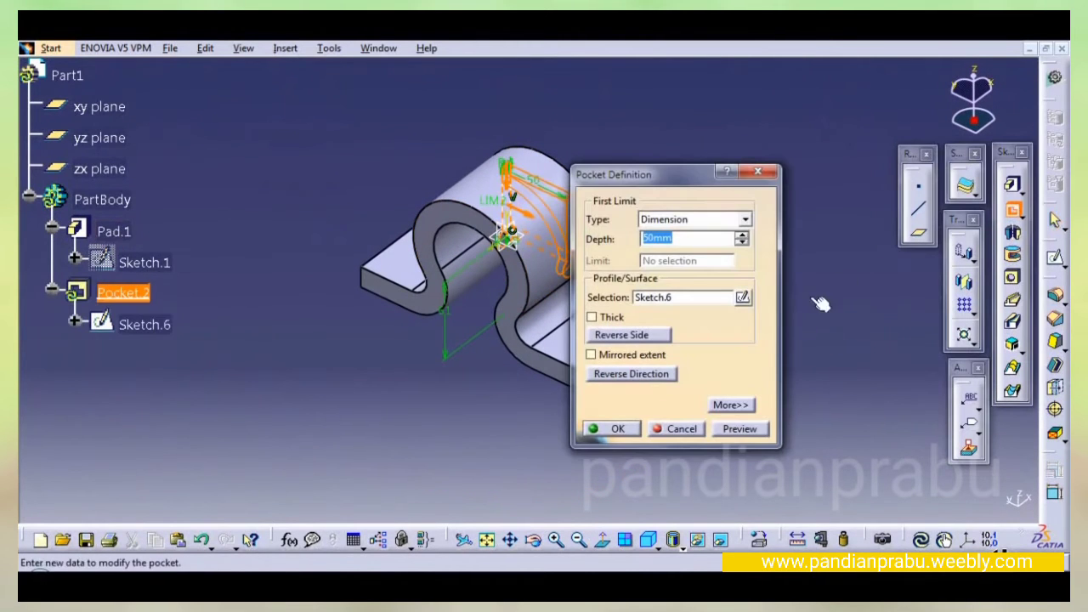
{"action": "double_click", "coordinate": [683, 239]}
{"action": "left_click", "coordinate": [736, 429]}
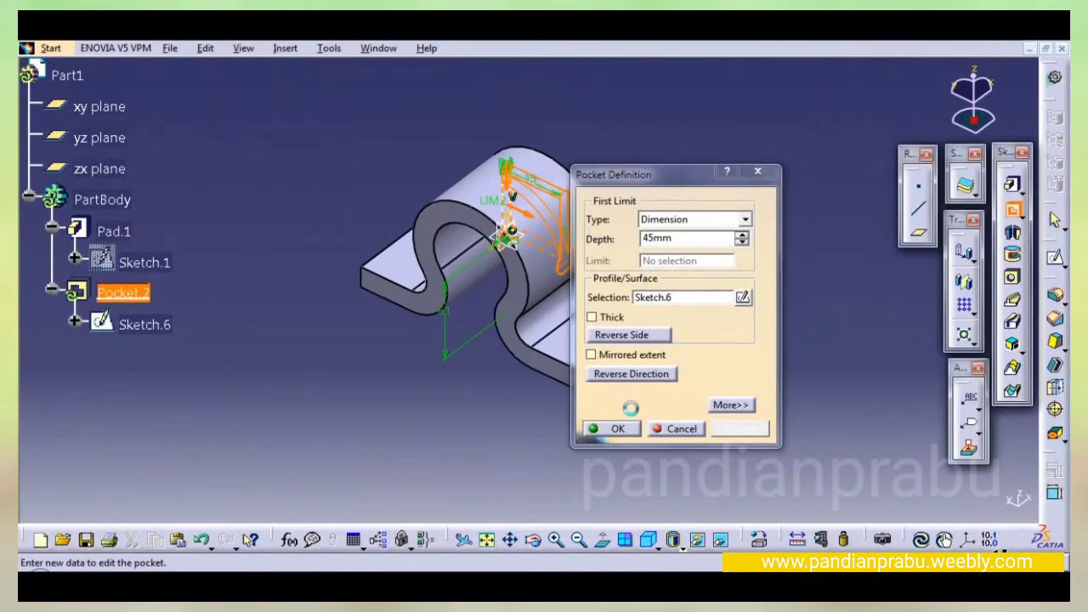
{"action": "middle_click_drag", "start_coordinate": [388, 388], "coordinate": [327, 399]}
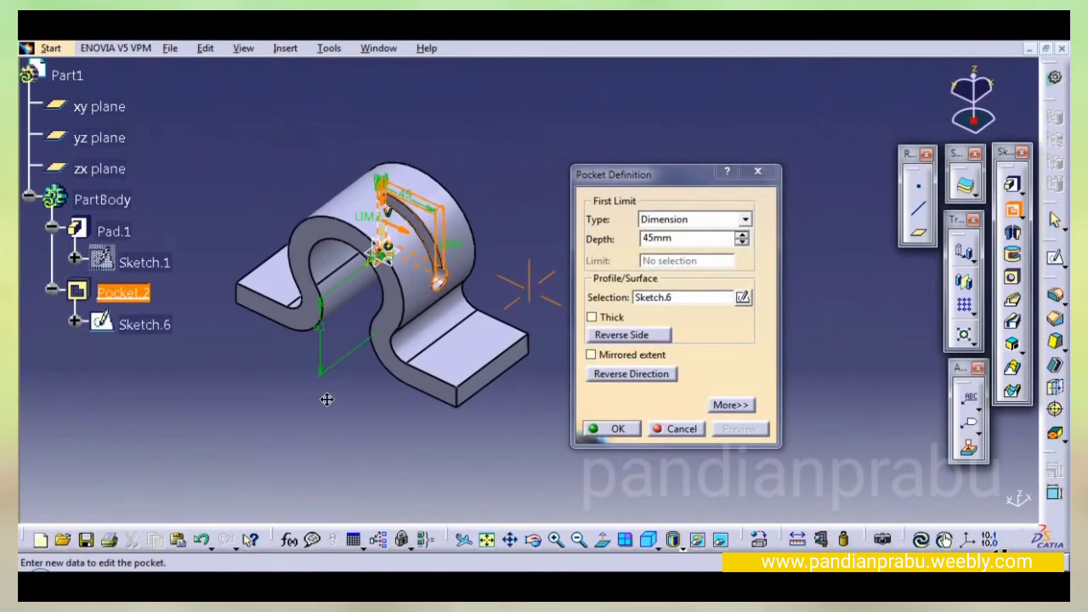
{"action": "left_click", "coordinate": [591, 355]}
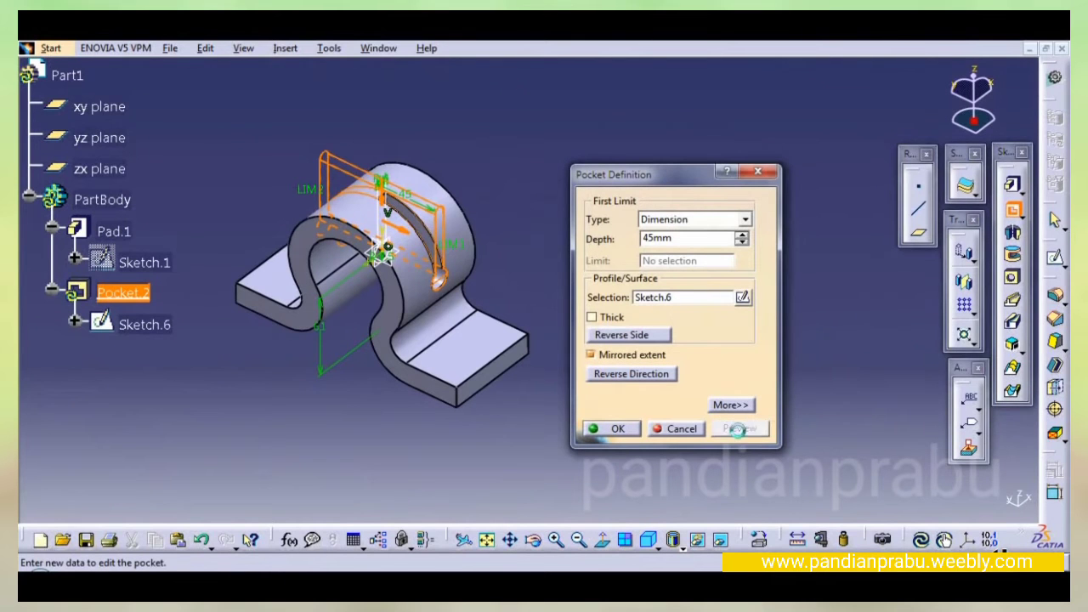
{"action": "left_click", "coordinate": [618, 428]}
- Fillet the four vertical corner edges of the two base flanges with a 4 mm radius
{"action": "middle_click_drag", "start_coordinate": [583, 299], "coordinate": [608, 292]}
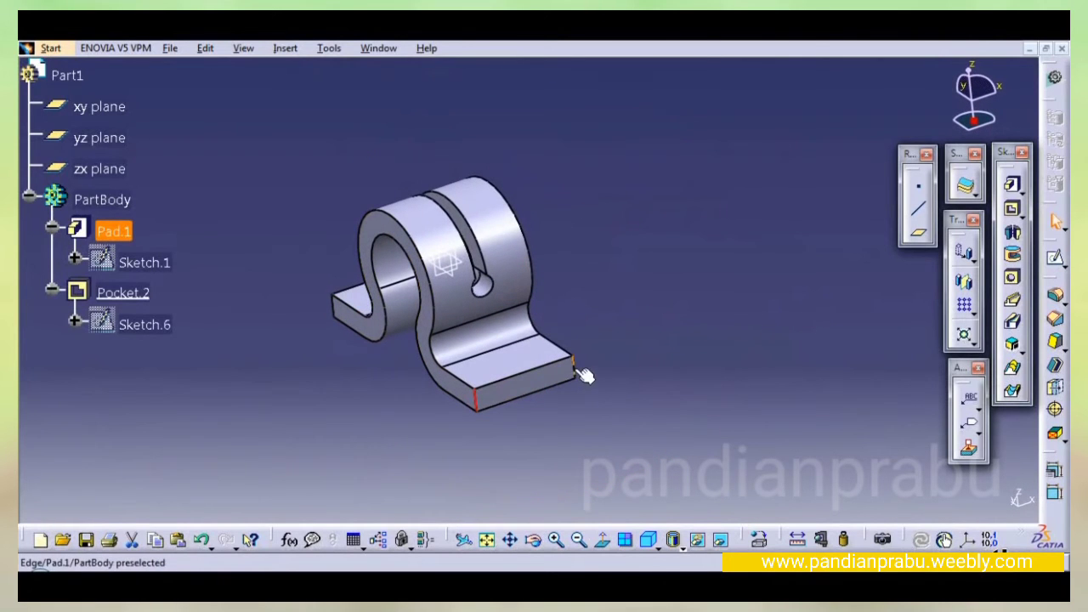
{"action": "middle_click_drag", "start_coordinate": [396, 344], "coordinate": [680, 365]}
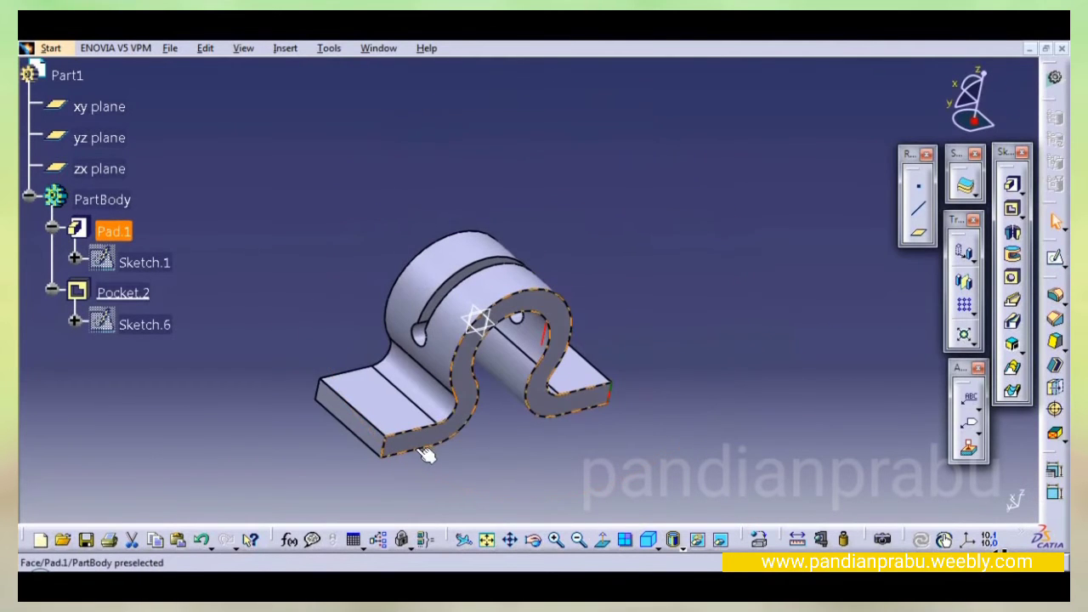
{"action": "left_click", "coordinate": [321, 386], "text": "ctrl"}
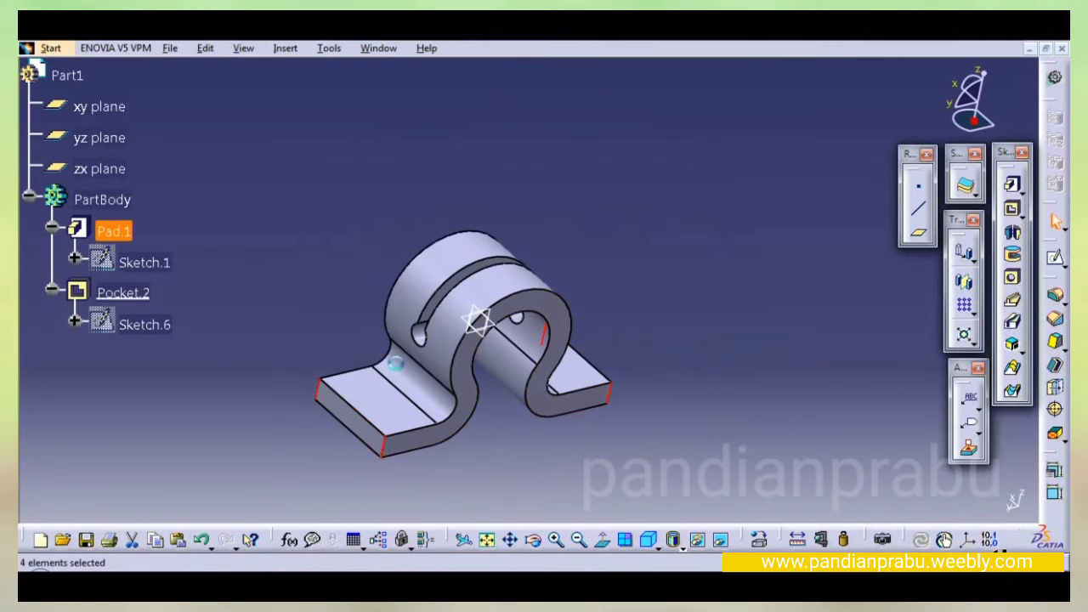
{"action": "left_click", "coordinate": [1054, 299]}
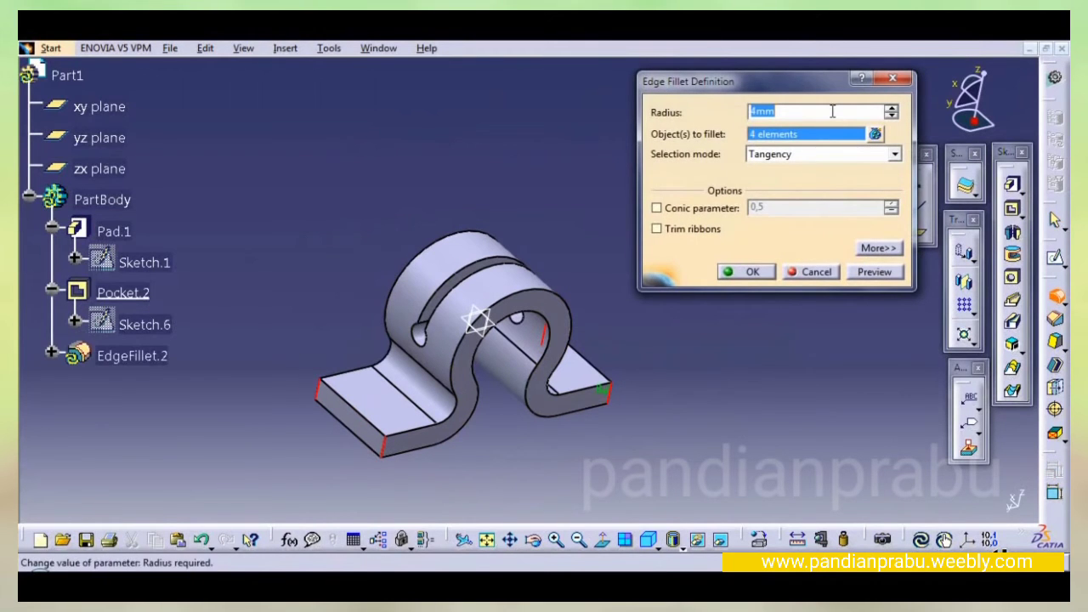
{"action": "key", "text": "Return"}
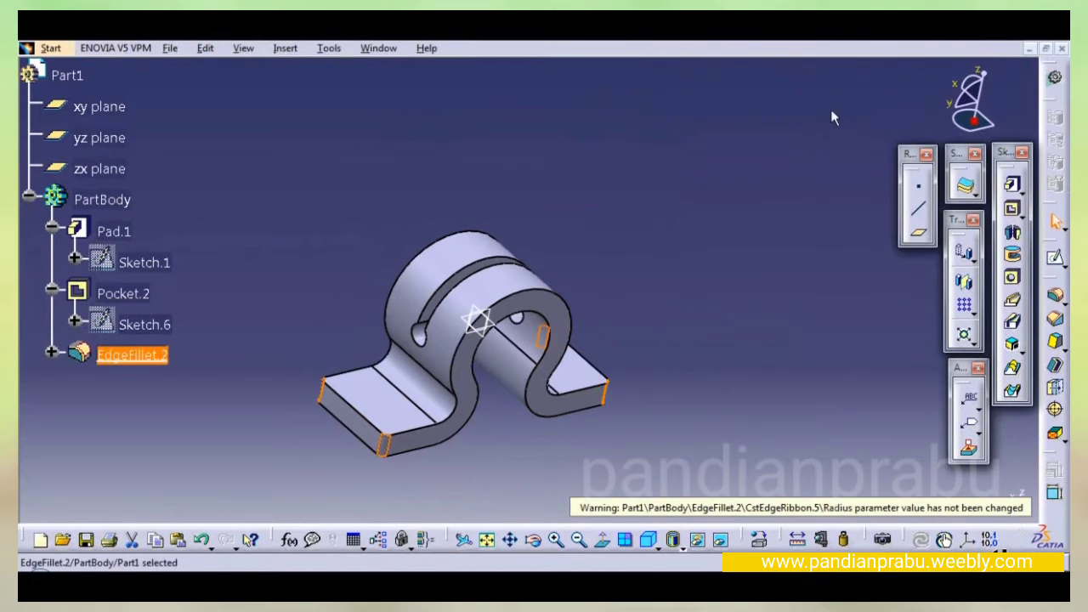
- Start a sketch on the yz plane and draw a circle about 41 mm in diameter on the vertical axis above the arch
{"action": "middle_click_drag", "start_coordinate": [578, 277], "coordinate": [617, 286]}
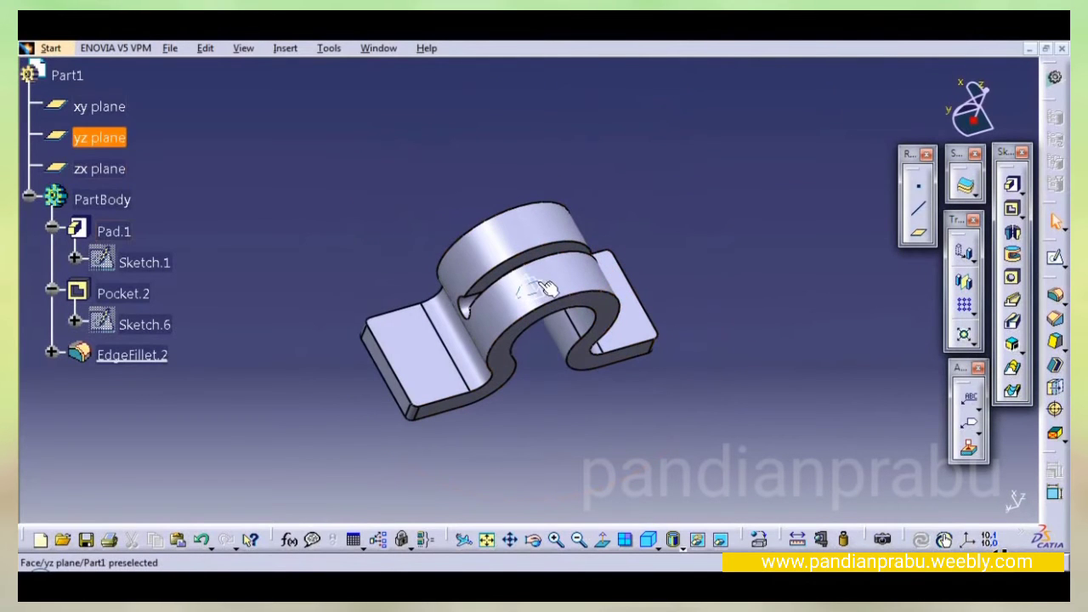
{"action": "middle_click_drag", "start_coordinate": [538, 282], "coordinate": [523, 237]}
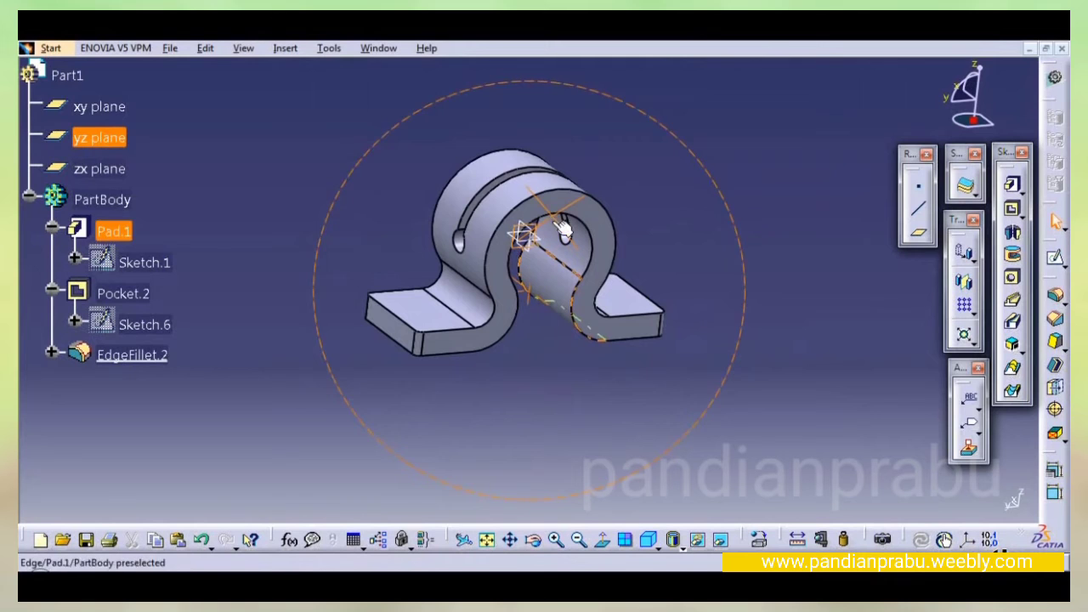
{"action": "left_click", "coordinate": [1055, 258]}
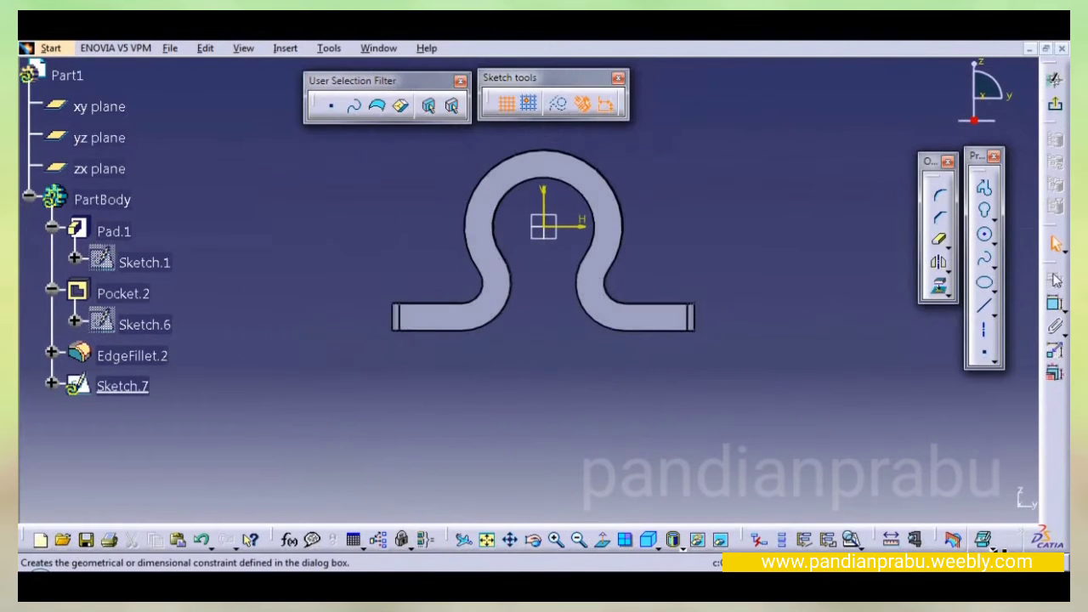
{"action": "left_click", "coordinate": [986, 238]}
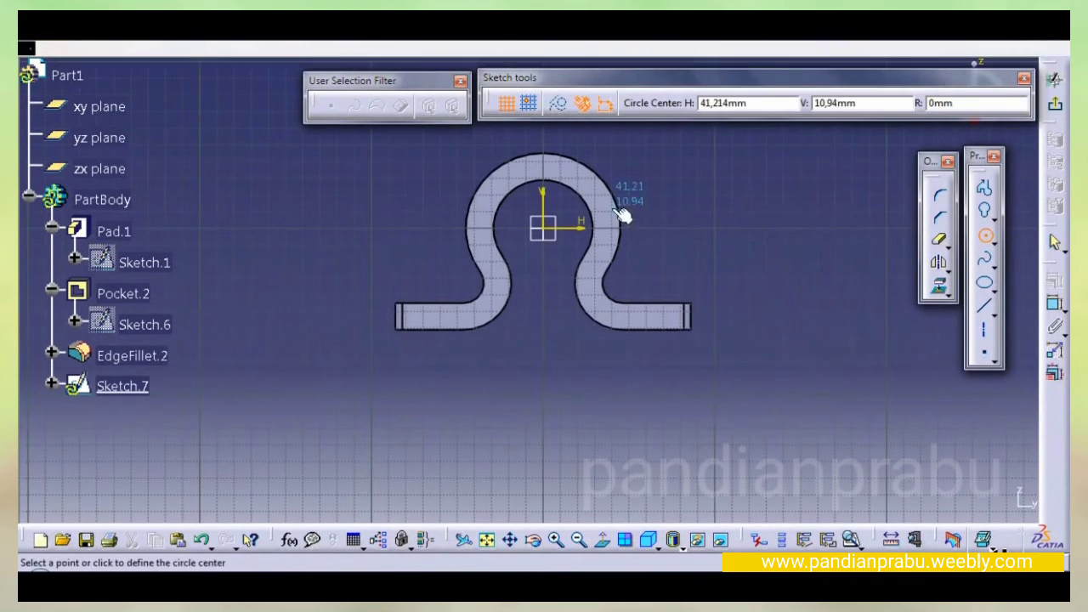
{"action": "left_click", "coordinate": [542, 179]}
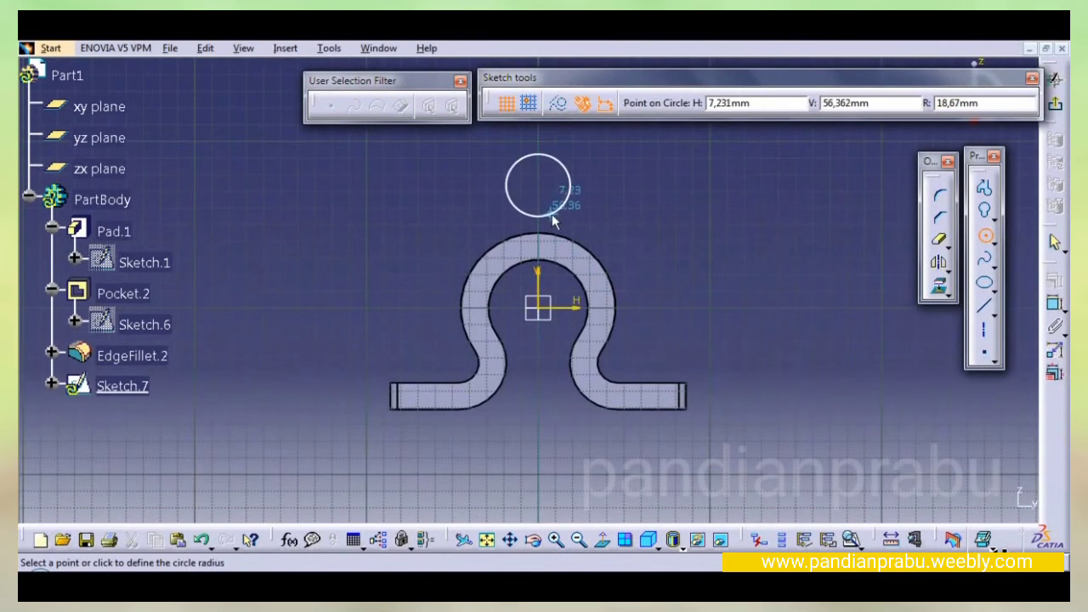
{"action": "left_click", "coordinate": [569, 206]}
- Dimension the circle above the arch with a diameter of 56 mm
{"action": "left_click", "coordinate": [1055, 304]}
{"action": "left_click", "coordinate": [616, 214]}
{"action": "double_click", "coordinate": [615, 212]}
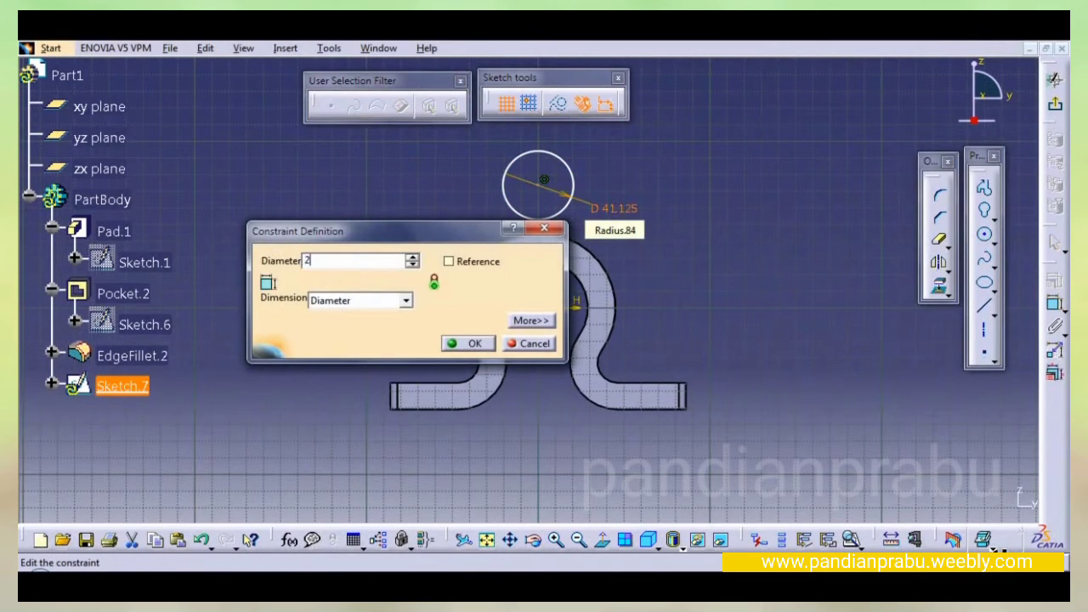
{"action": "key", "text": "Return"}
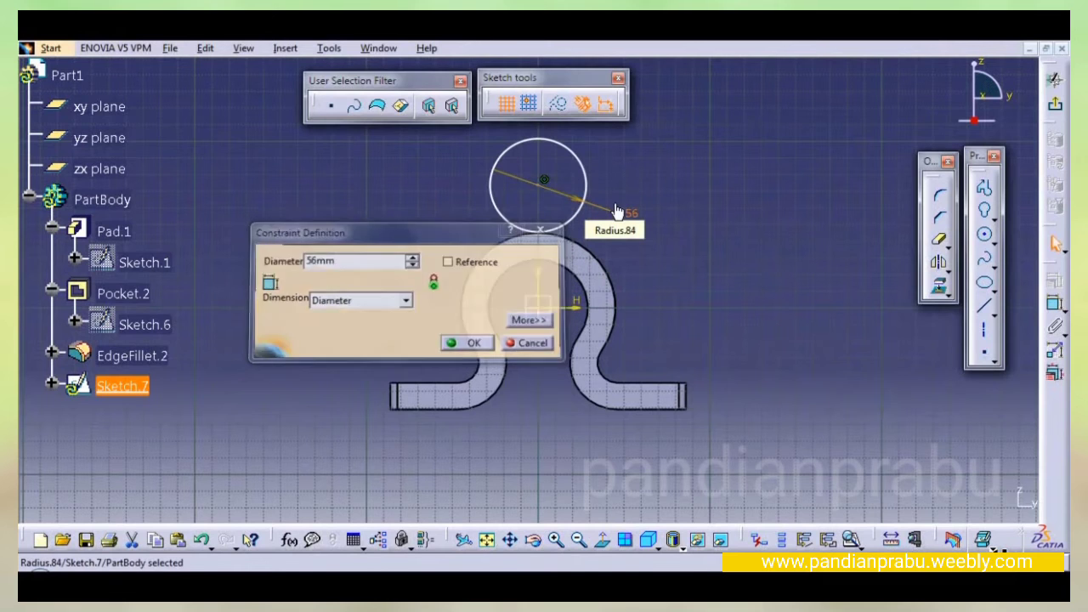
- Constrain the distance from the circle's centre to the bottom edge of the base flange to 106 mm
{"action": "left_click", "coordinate": [1054, 305]}
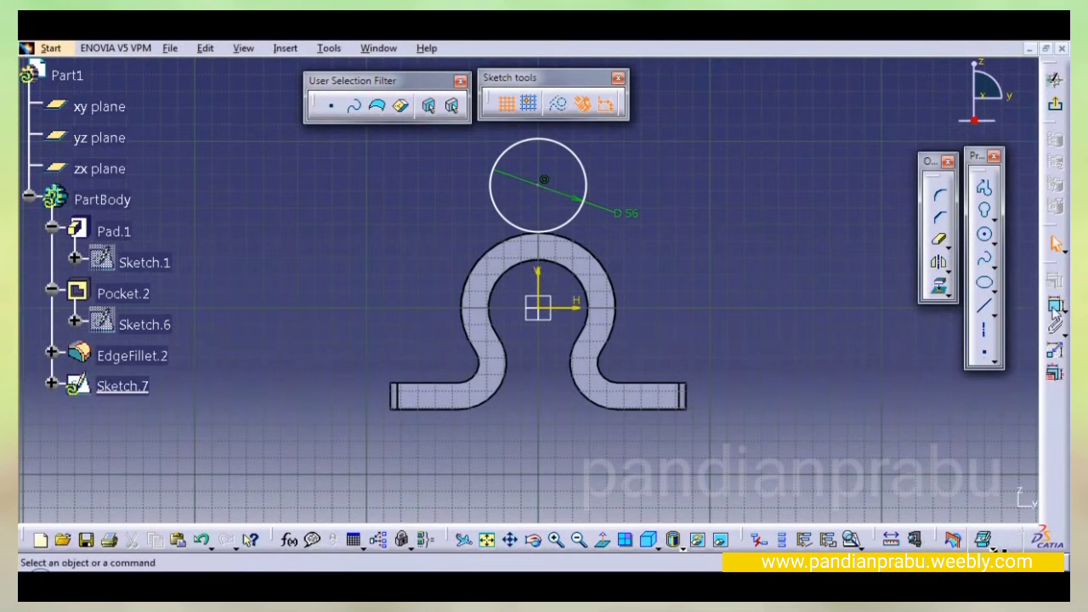
{"action": "left_click", "coordinate": [543, 196]}
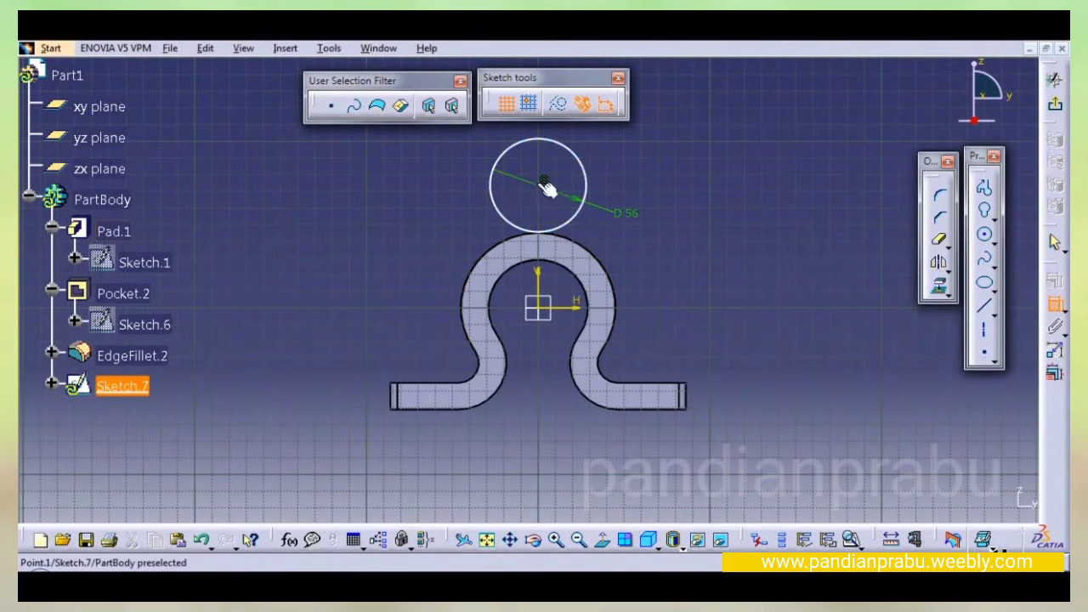
{"action": "left_click", "coordinate": [676, 409]}
{"action": "left_click", "coordinate": [733, 356]}
{"action": "double_click", "coordinate": [733, 353]}
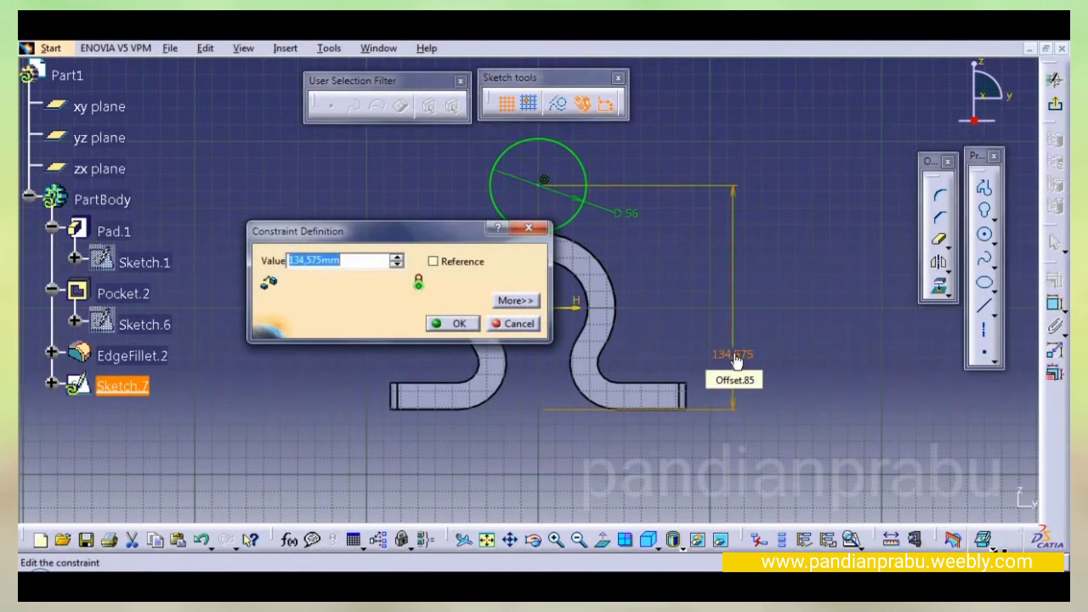
{"action": "type", "text": "106"}
{"action": "key", "text": "Return"}
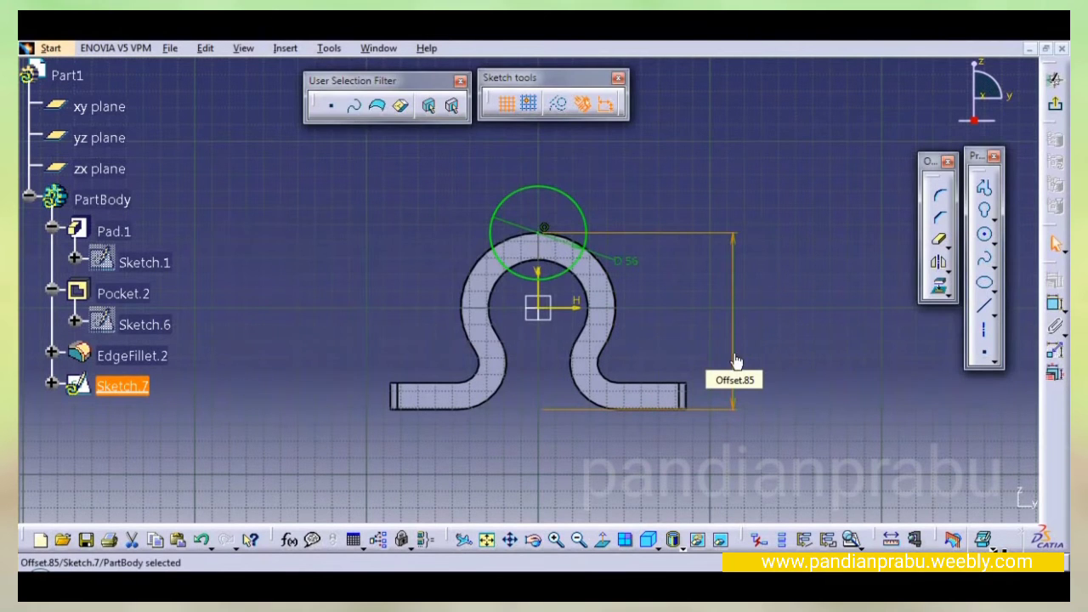
- Draw a horizontal axis through the 56 mm circle's centre and trim away the upper half of the circle
{"action": "left_click", "coordinate": [989, 337]}
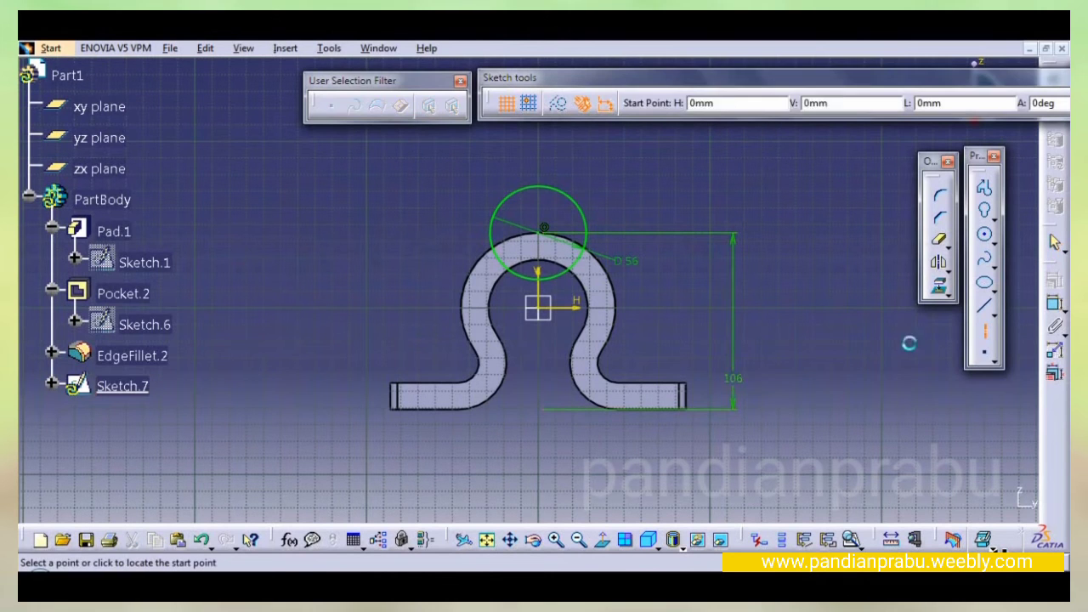
{"action": "left_click", "coordinate": [454, 230]}
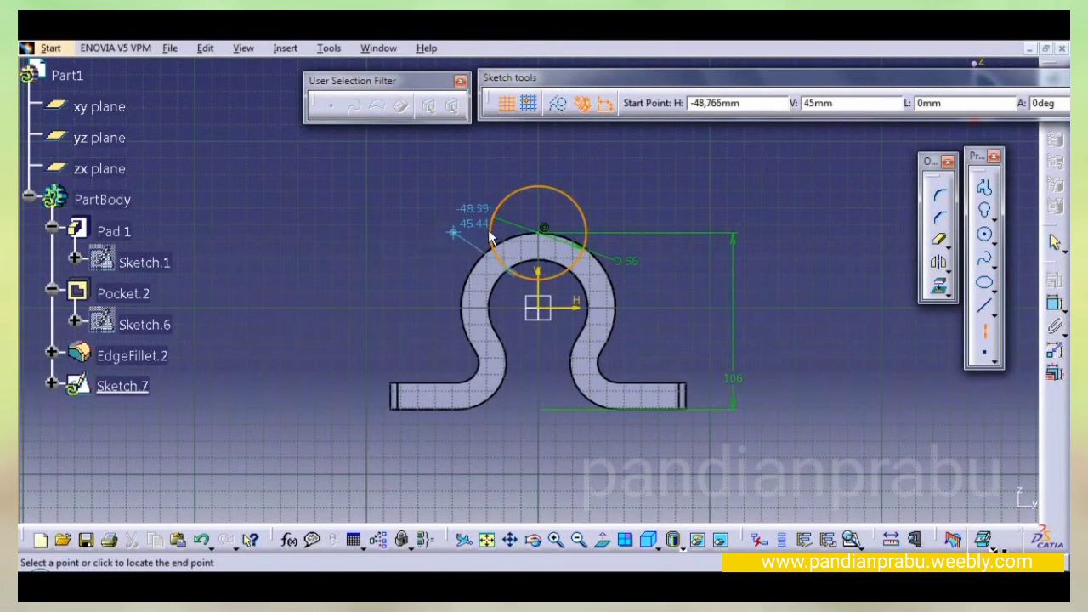
{"action": "left_click", "coordinate": [625, 231]}
{"action": "left_click", "coordinate": [656, 264]}
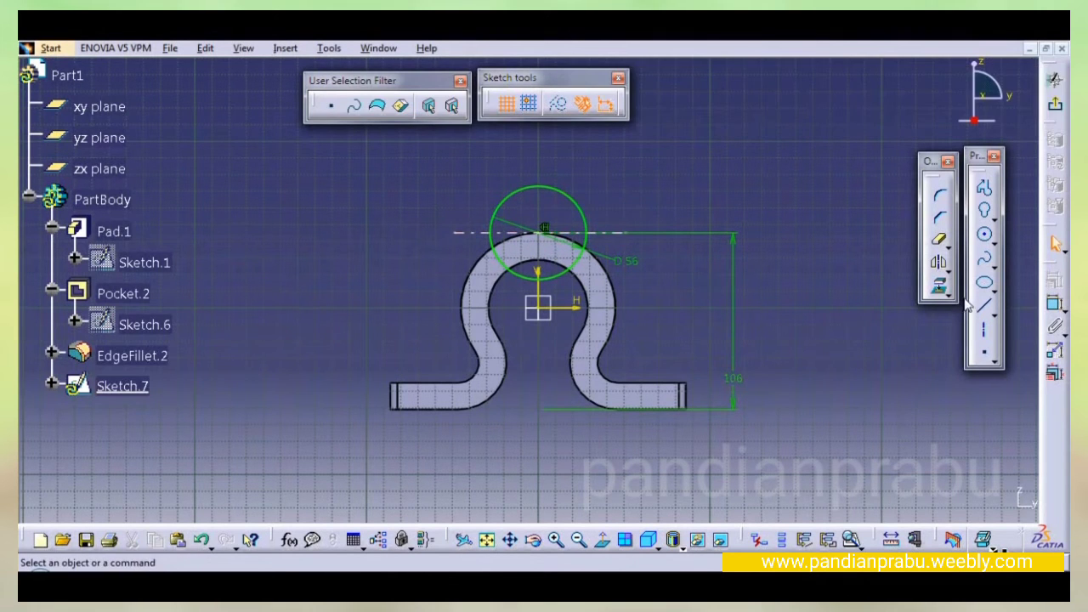
{"action": "left_click", "coordinate": [940, 242]}
{"action": "left_click", "coordinate": [583, 208]}
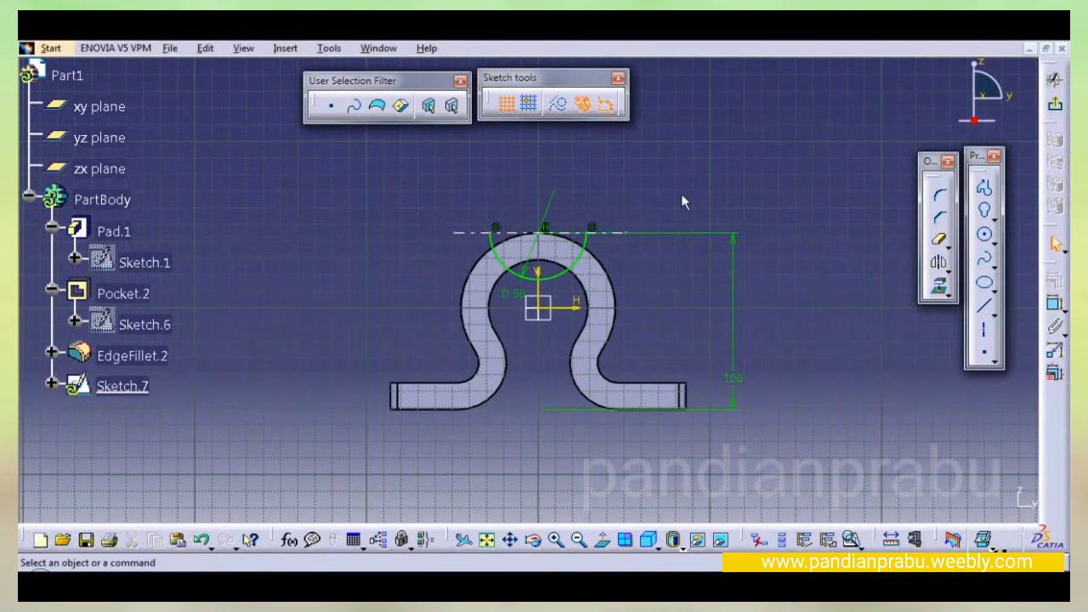
- Finish the sketch and cut a 360-degree groove in the arch's crown by revolving the semicircle about the sketch axis
{"action": "left_click", "coordinate": [1054, 79]}
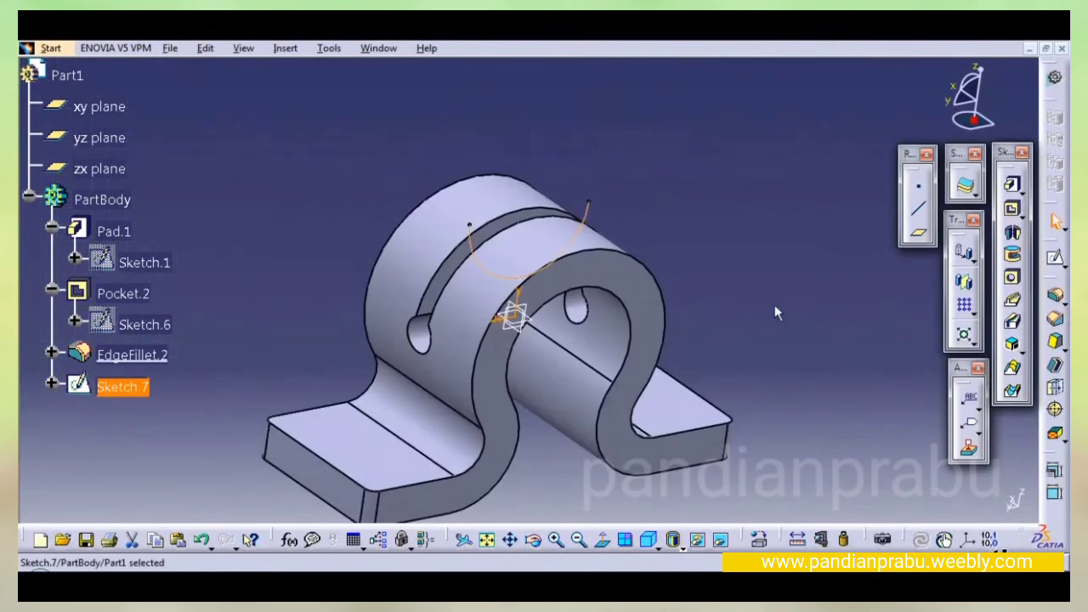
{"action": "left_click", "coordinate": [1015, 256]}
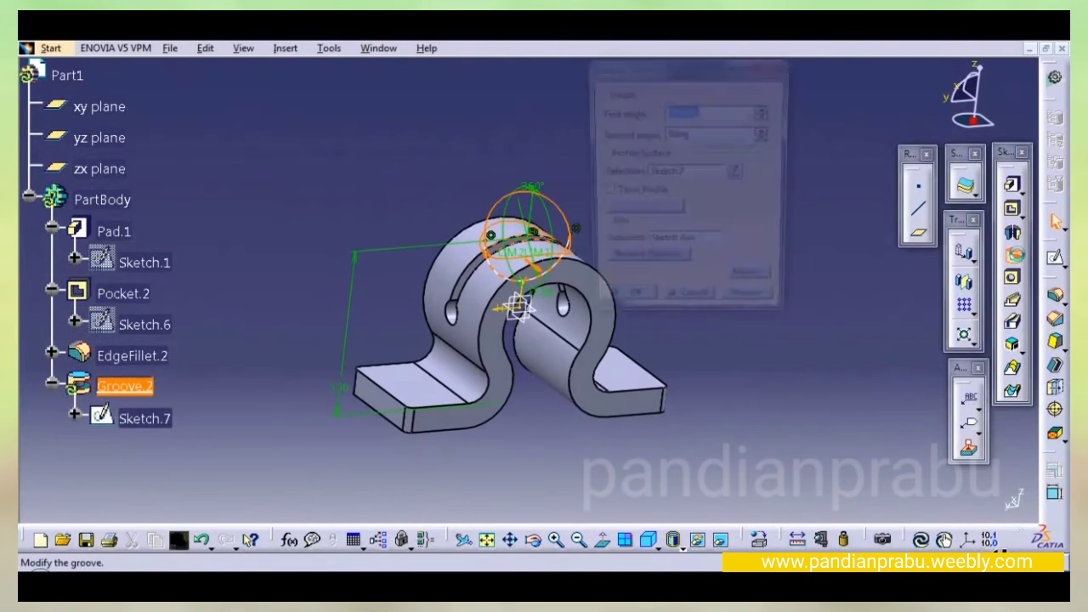
{"action": "left_click", "coordinate": [636, 308]}
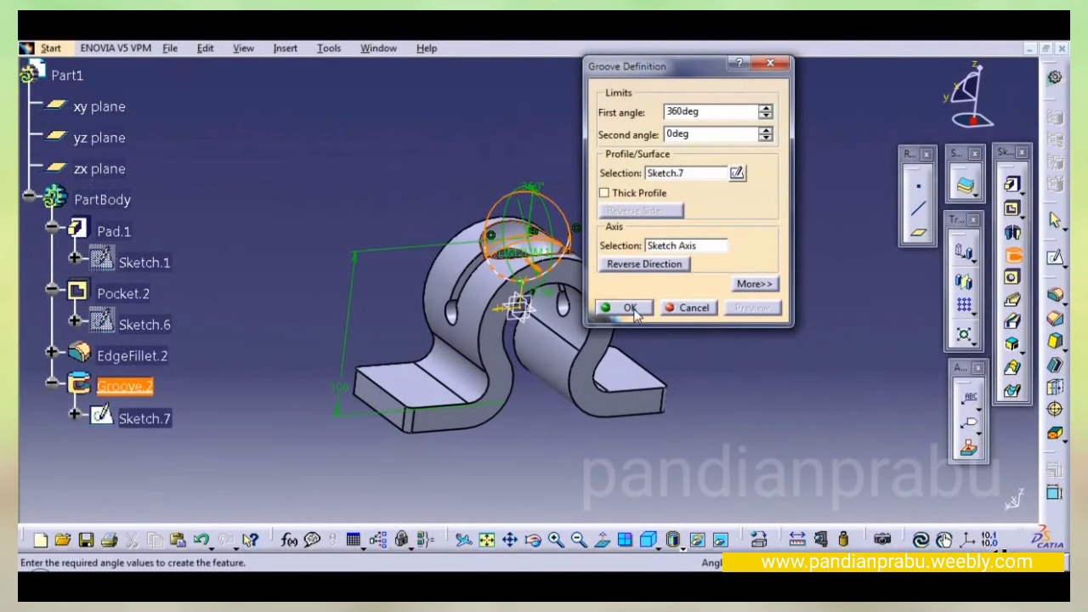
{"action": "middle_click_drag", "start_coordinate": [527, 306], "coordinate": [555, 308]}
{"action": "left_click", "coordinate": [671, 406]}
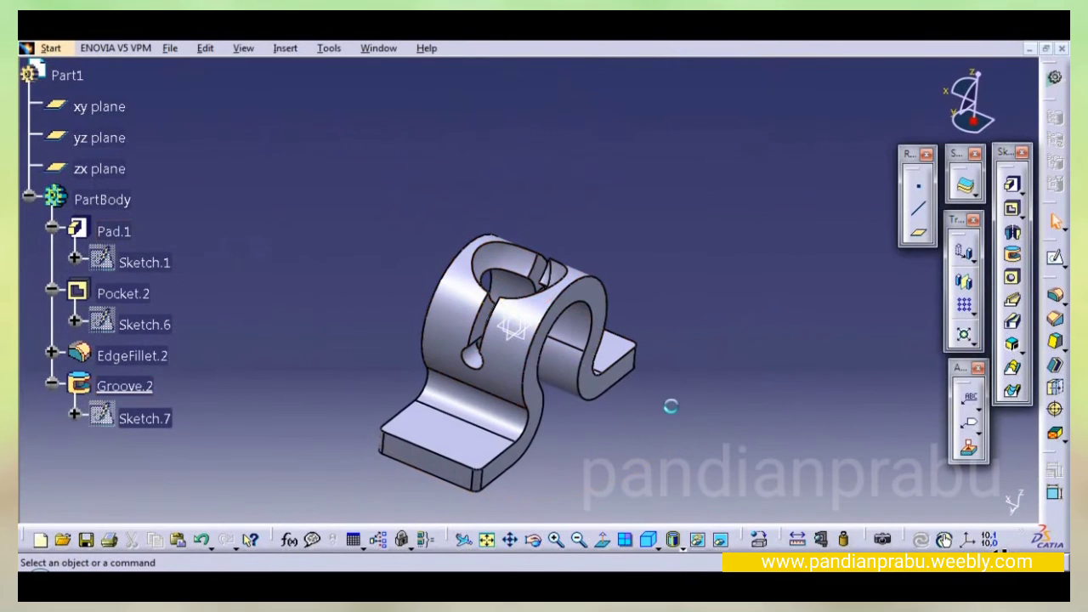
- Start a sketch on the base flange's top face and draw a horizontal elongated hole with a radius of about 9.7 mm
{"action": "left_click", "coordinate": [472, 432]}
{"action": "left_click", "coordinate": [1057, 263]}
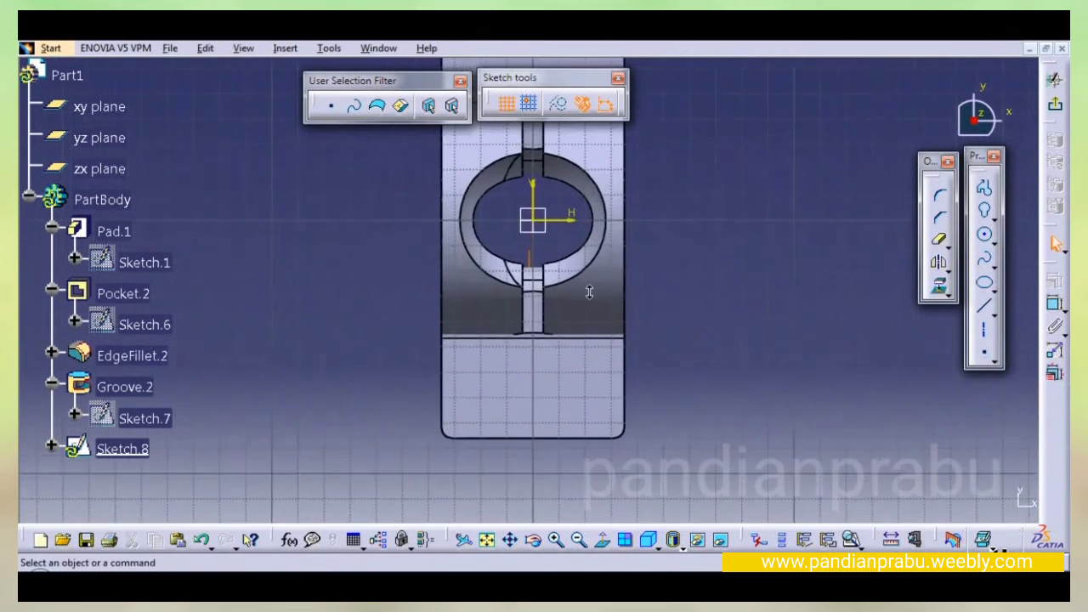
{"action": "left_click", "coordinate": [992, 217]}
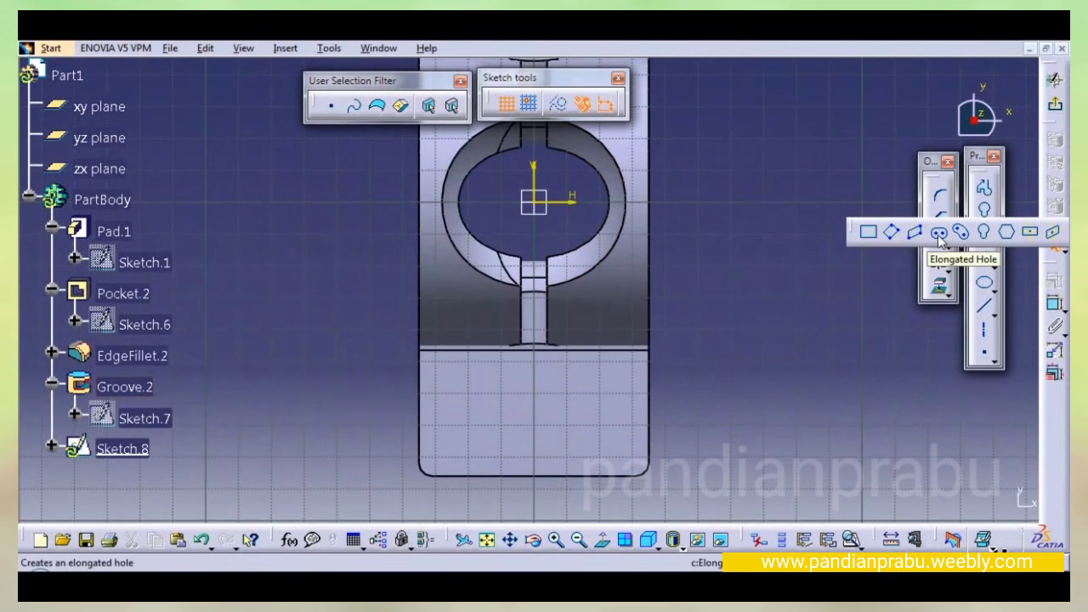
{"action": "left_click", "coordinate": [936, 231]}
{"action": "left_click", "coordinate": [467, 413]}
{"action": "left_click", "coordinate": [591, 412]}
{"action": "left_click", "coordinate": [618, 442]}
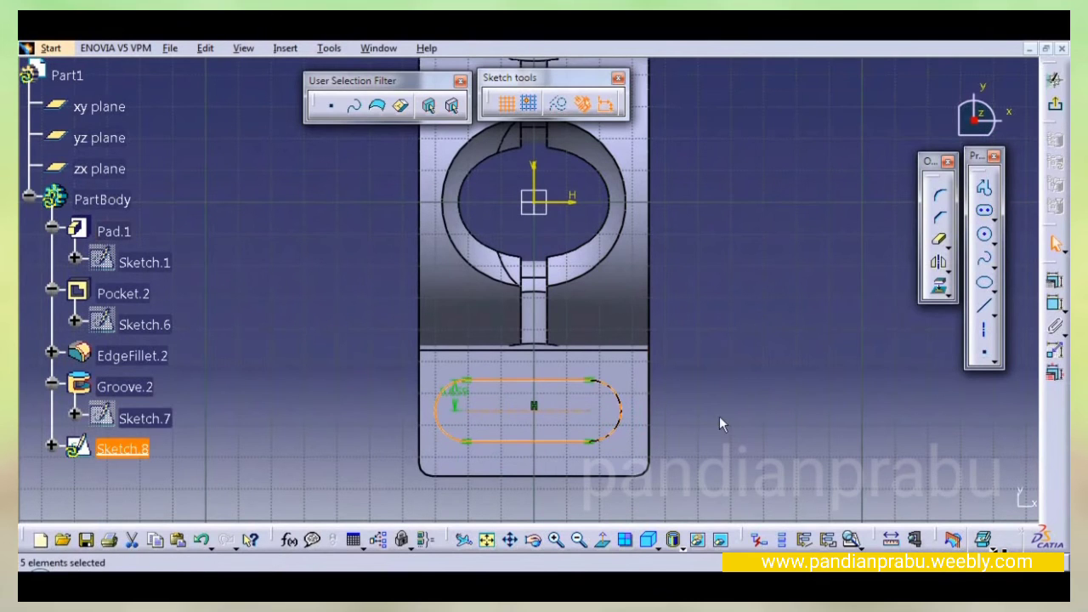
- Set the elongated hole's radius to 6 mm
{"action": "left_click", "coordinate": [457, 391]}
{"action": "double_click", "coordinate": [458, 392]}
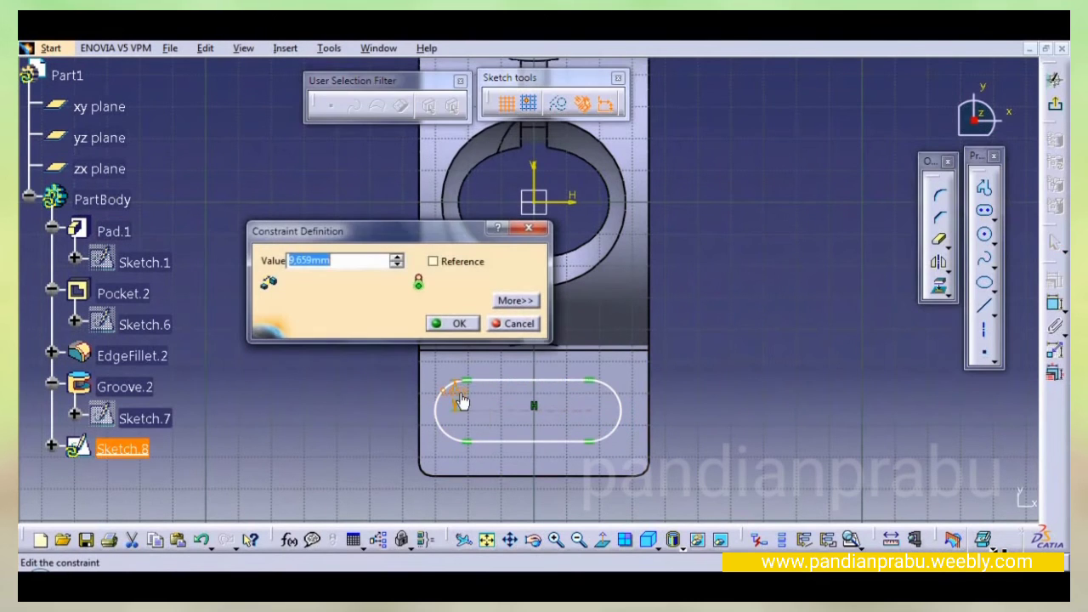
{"action": "key", "text": "Return"}
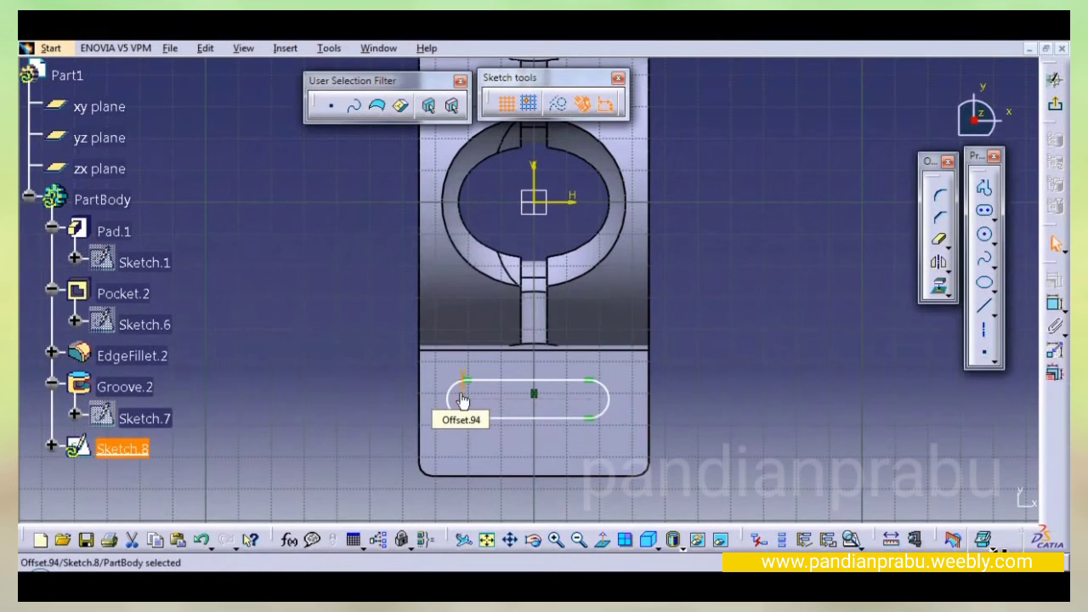
- Dimension the elongated hole's centreline with a length of 32 mm
{"action": "left_click", "coordinate": [1052, 303]}
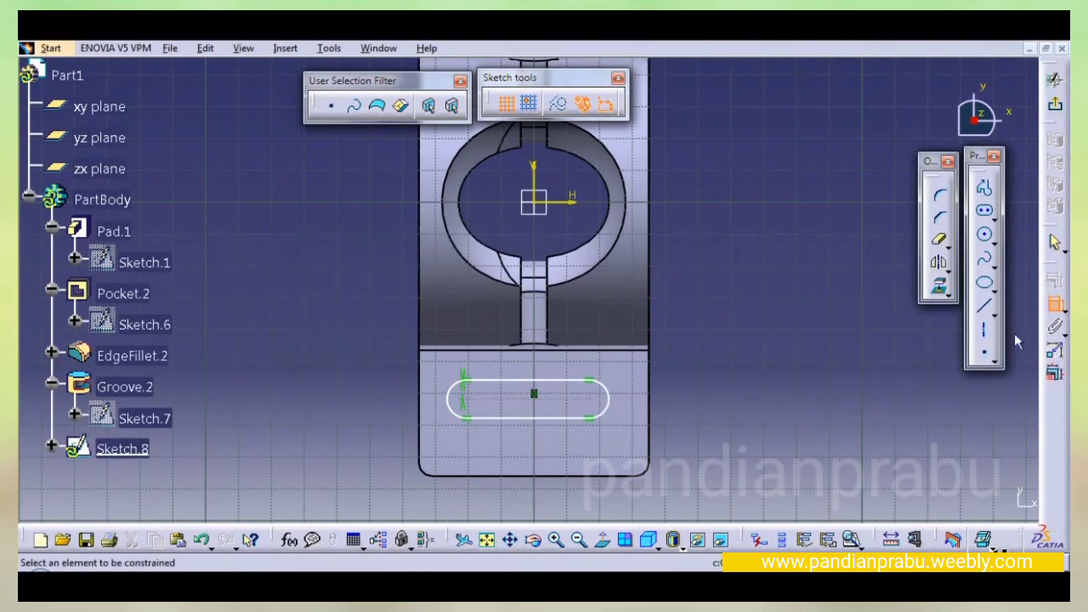
{"action": "left_click", "coordinate": [562, 406]}
{"action": "left_click", "coordinate": [544, 486]}
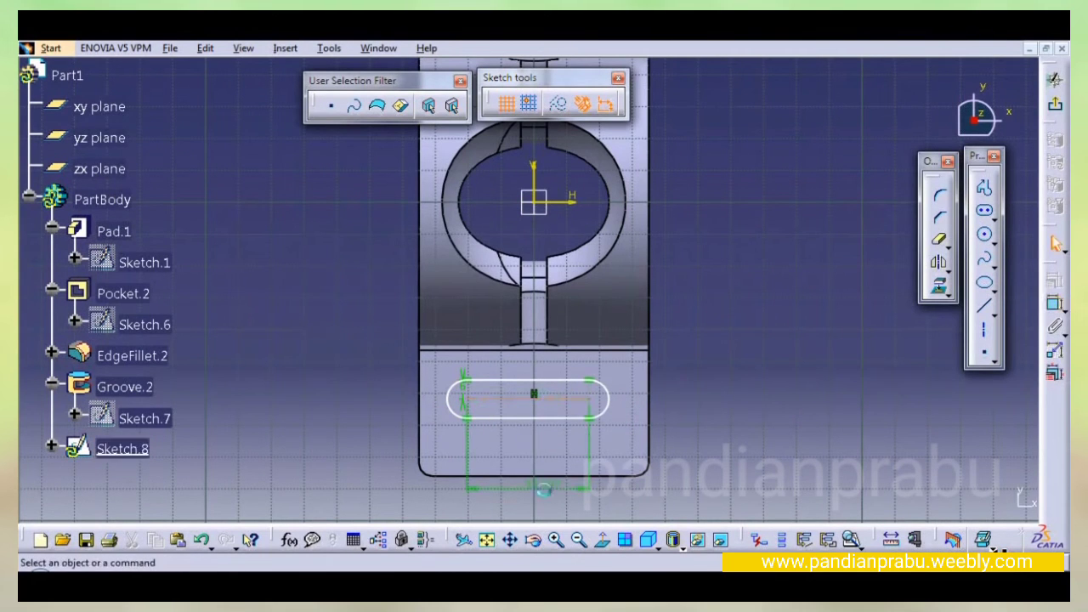
{"action": "double_click", "coordinate": [554, 487]}
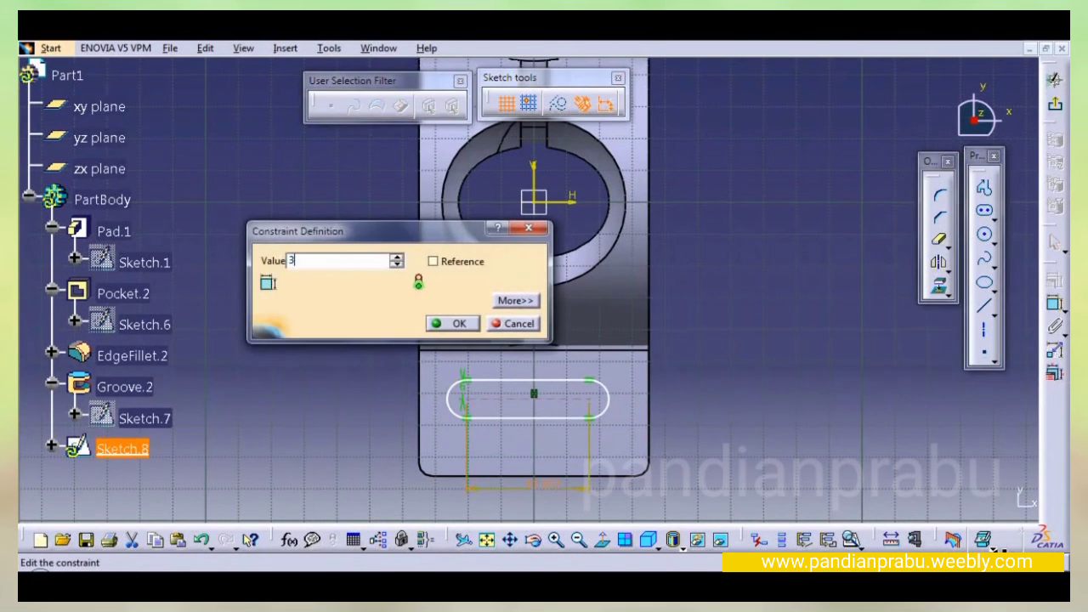
{"action": "key", "text": "Return"}
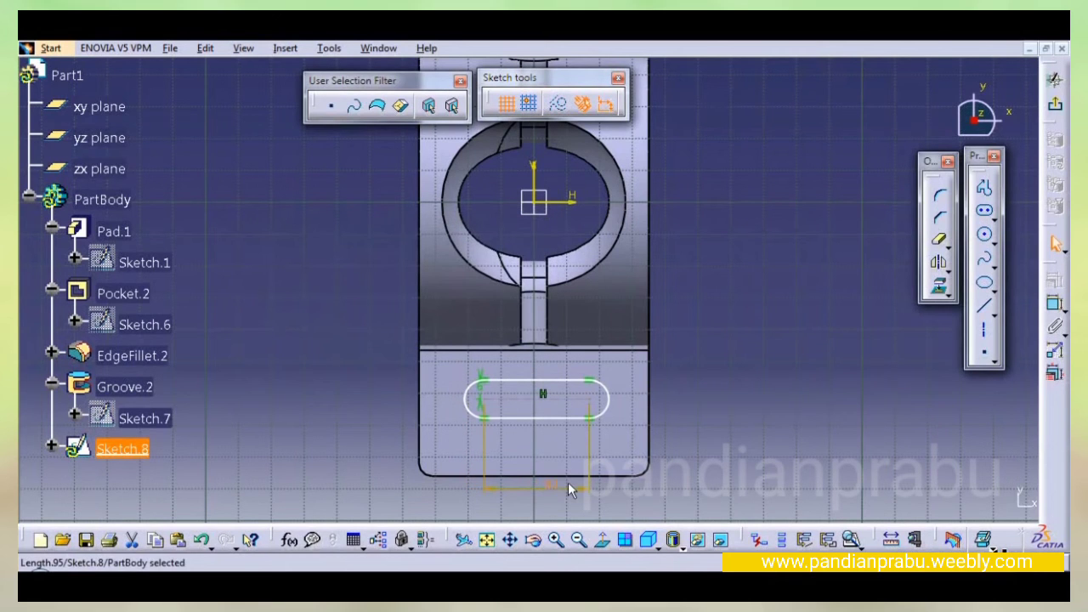
- Constrain the distance from the elongated hole's centreline to the flange's outer end edge to 21 mm
{"action": "left_click", "coordinate": [1054, 303]}
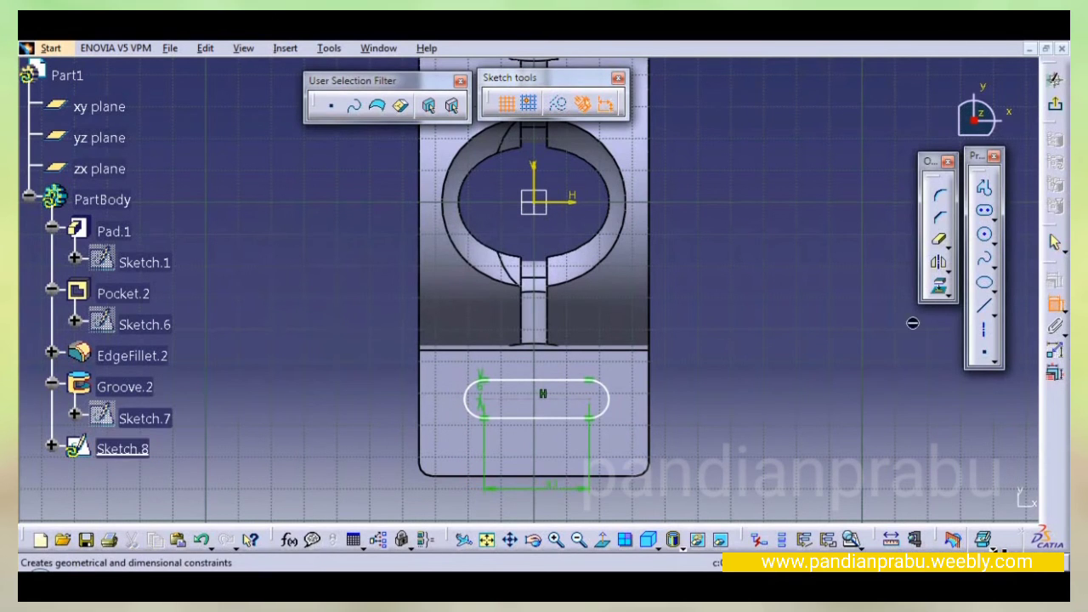
{"action": "left_click", "coordinate": [565, 405]}
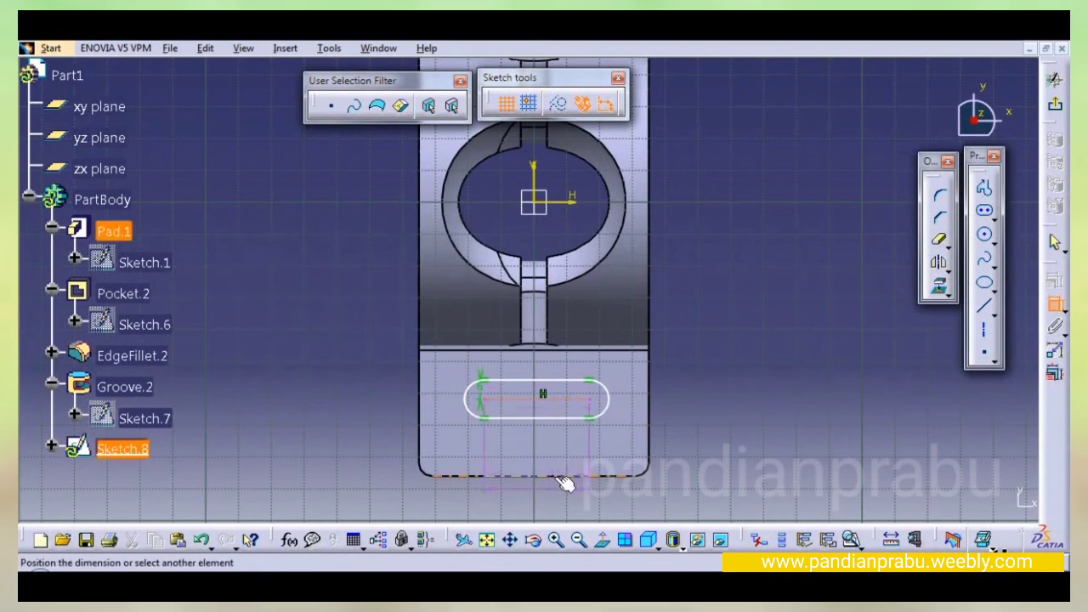
{"action": "left_click", "coordinate": [565, 481]}
{"action": "left_click", "coordinate": [682, 438]}
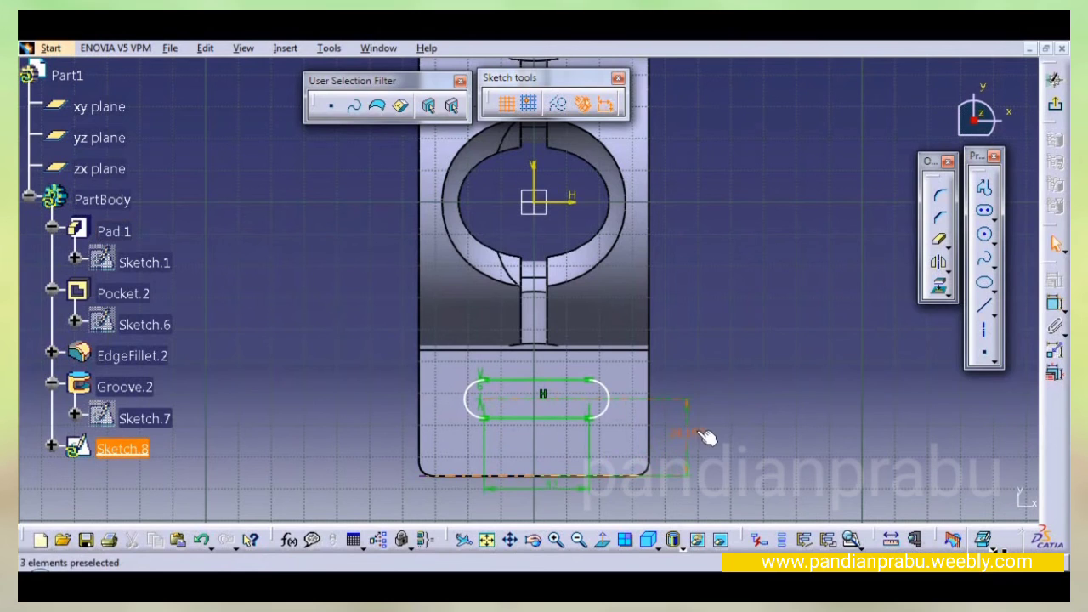
{"action": "double_click", "coordinate": [697, 437]}
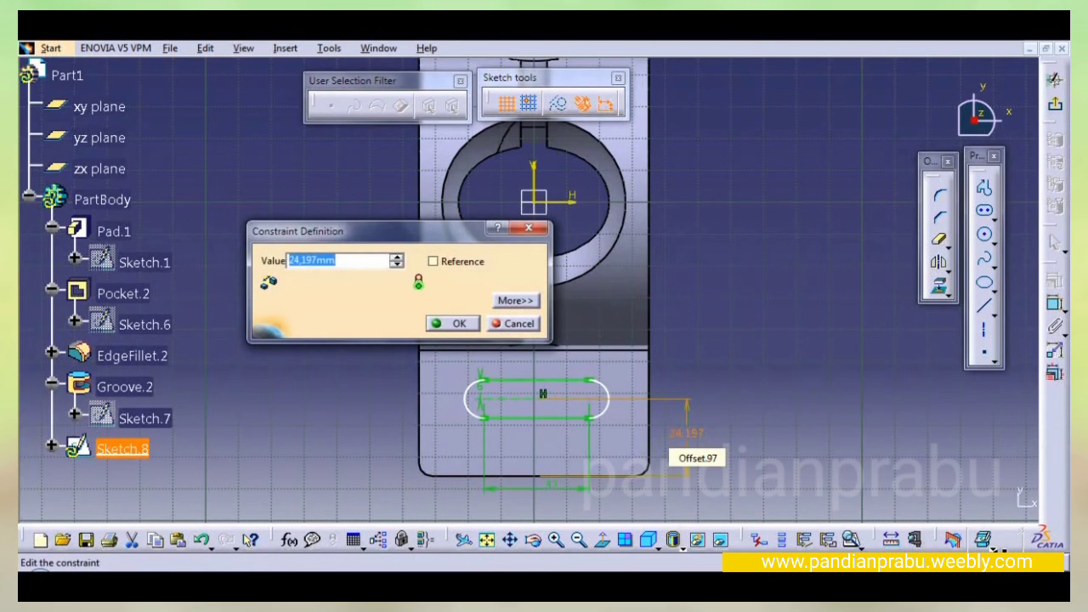
{"action": "key", "text": "Return"}
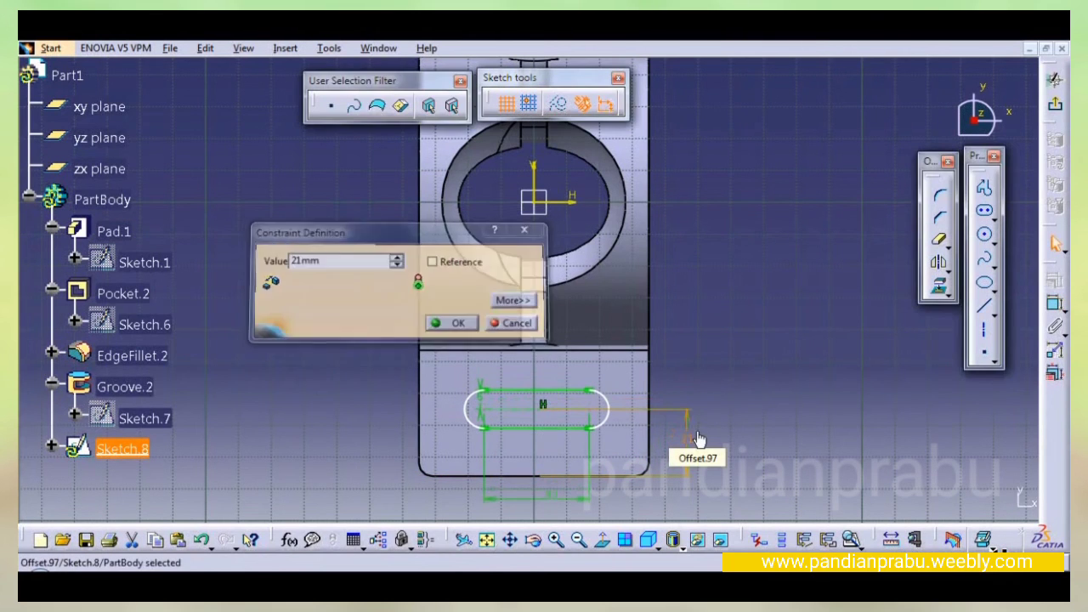
- Constrain the distance from the elongated hole's end-arc centre to the flange's side edge to (70-32)/2, i.e. 19 mm
{"action": "left_click", "coordinate": [1056, 304]}
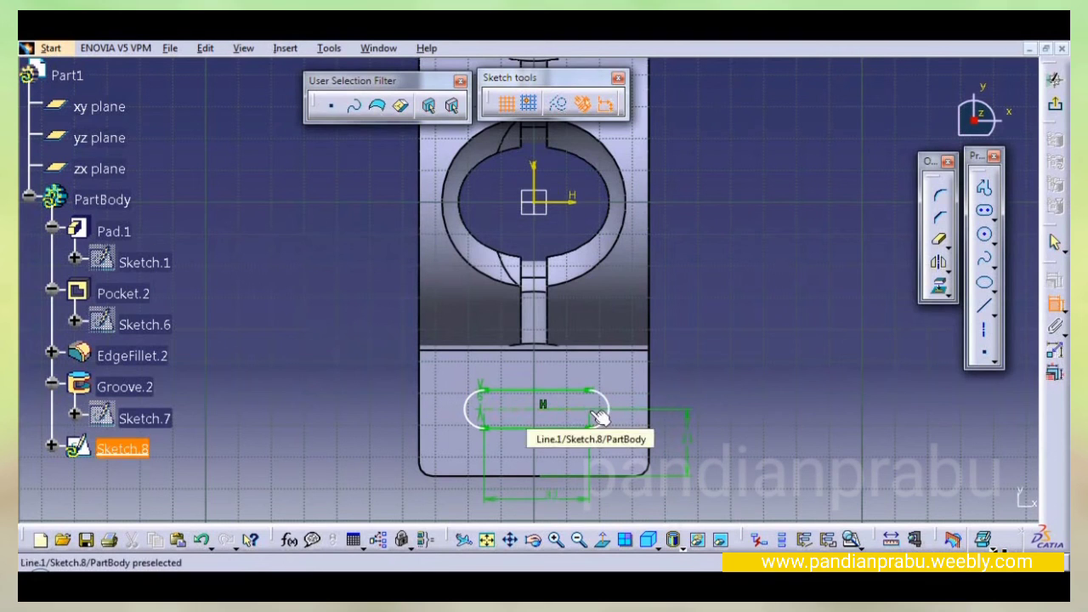
{"action": "left_click", "coordinate": [654, 444]}
{"action": "left_click", "coordinate": [653, 437]}
{"action": "left_click", "coordinate": [704, 371]}
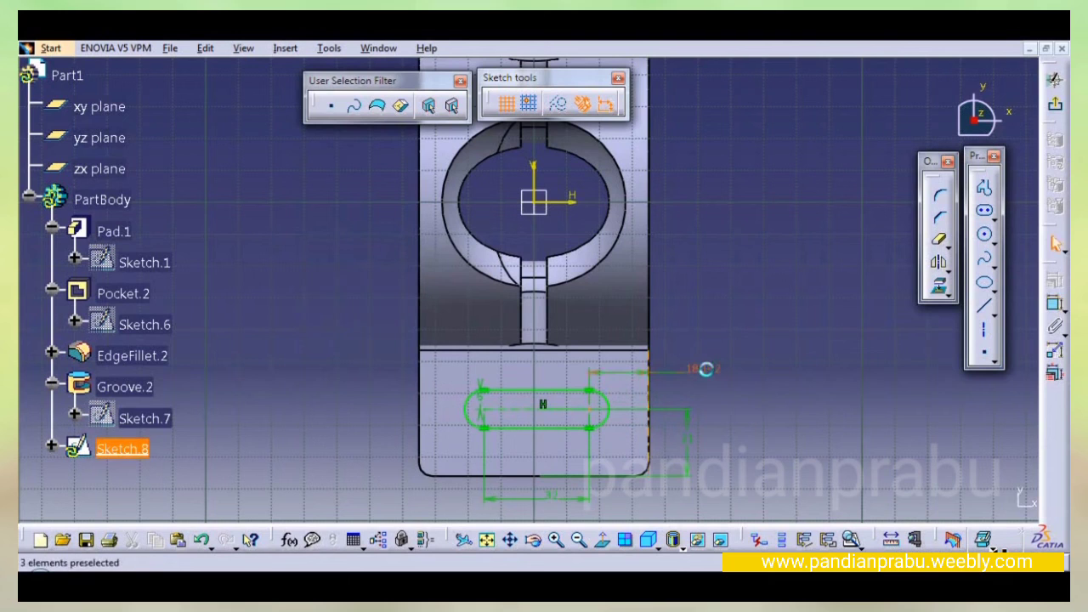
{"action": "double_click", "coordinate": [707, 372]}
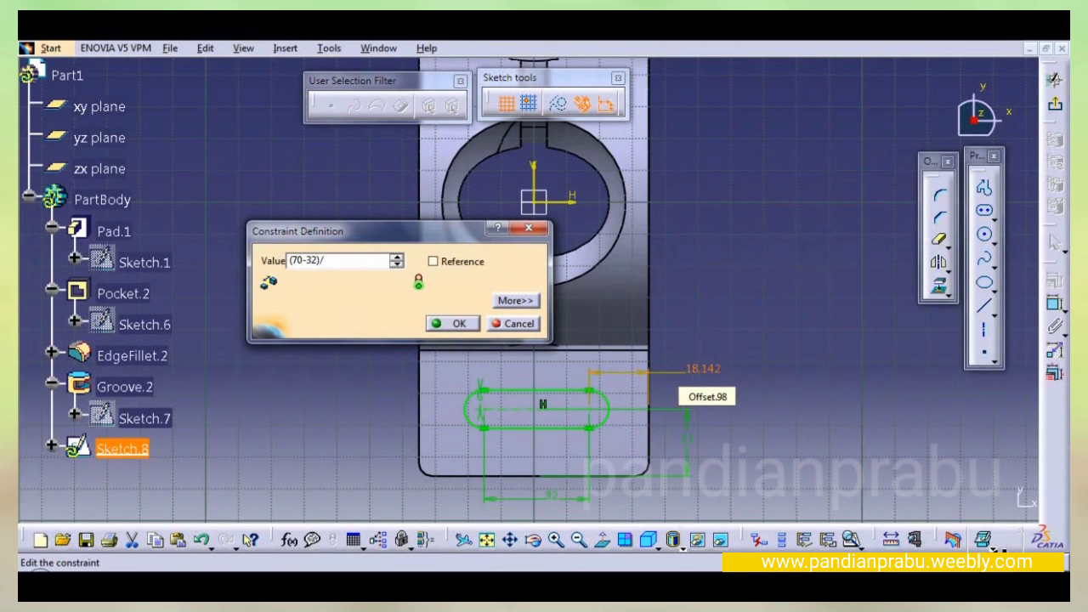
{"action": "left_click", "coordinate": [446, 323]}
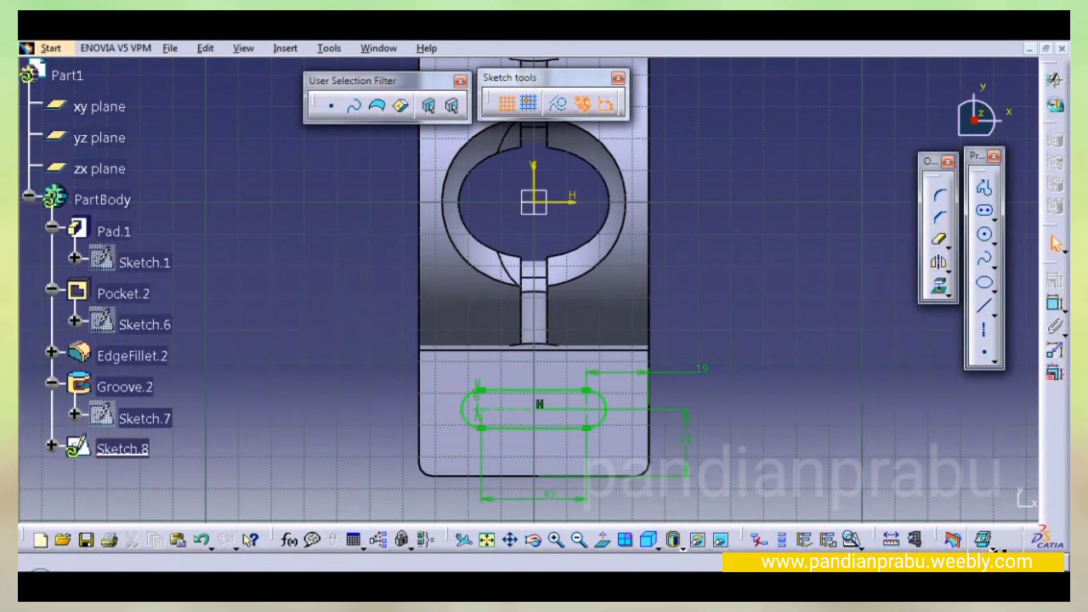
- Finish the sketch and cut the elongated hole through the flange as a pocket with a 45 mm depth
{"action": "left_click", "coordinate": [1055, 104]}
{"action": "middle_click_drag", "start_coordinate": [754, 359], "coordinate": [595, 348]}
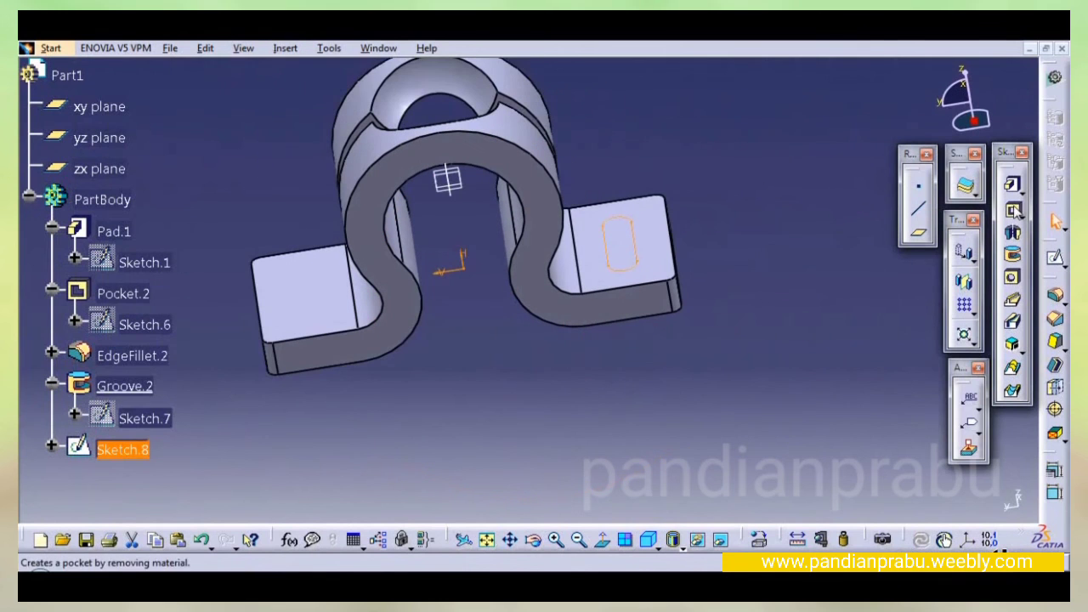
{"action": "left_click", "coordinate": [1011, 208]}
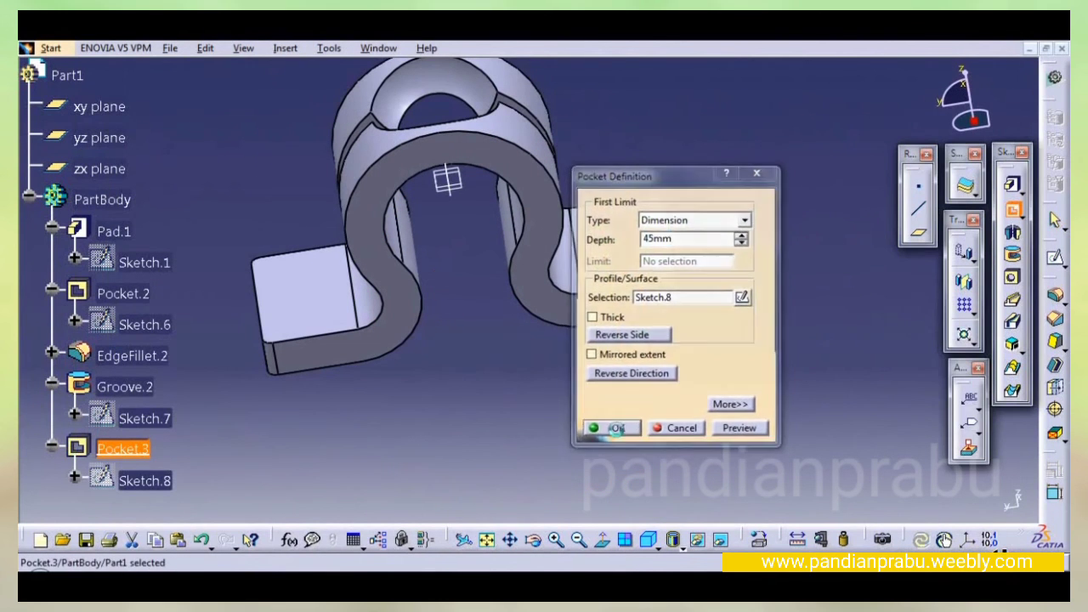
{"action": "left_click", "coordinate": [617, 430]}
{"action": "middle_click_drag", "start_coordinate": [648, 413], "coordinate": [592, 360]}
- Mirror the slot pocket about the zx plane onto the opposite base flange
{"action": "left_click", "coordinate": [620, 236]}
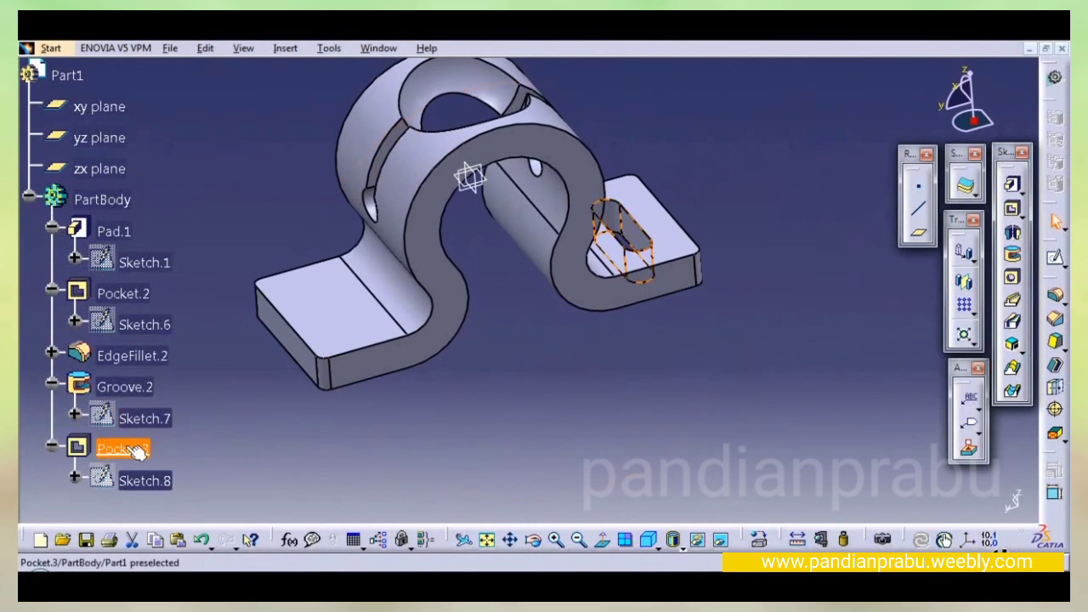
{"action": "left_click", "coordinate": [966, 282]}
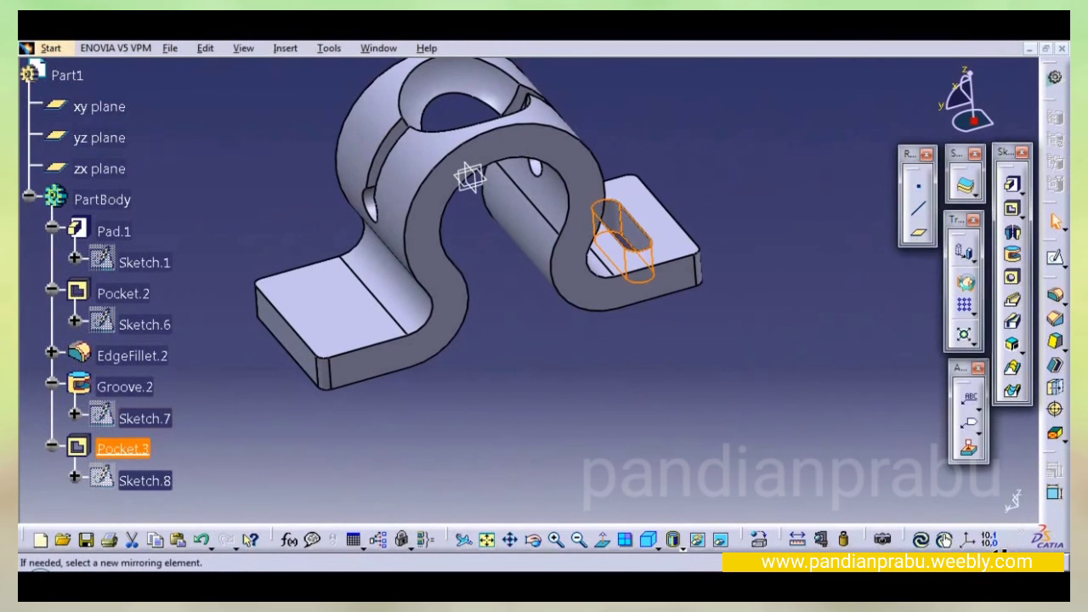
{"action": "left_click", "coordinate": [481, 192]}
{"action": "middle_click_drag", "start_coordinate": [493, 260], "coordinate": [558, 301]}
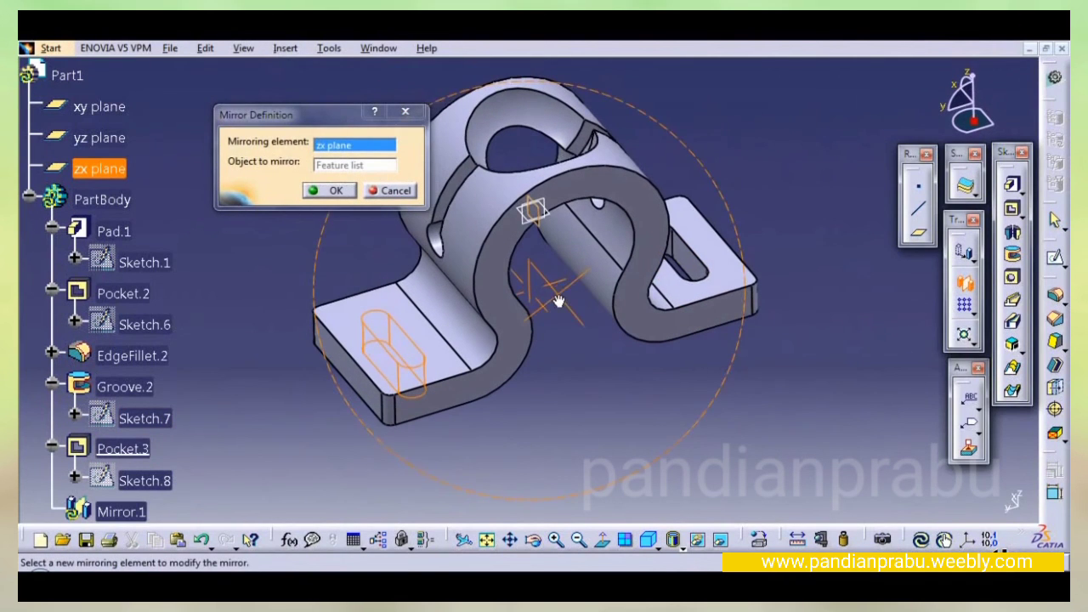
{"action": "left_click", "coordinate": [314, 191]}
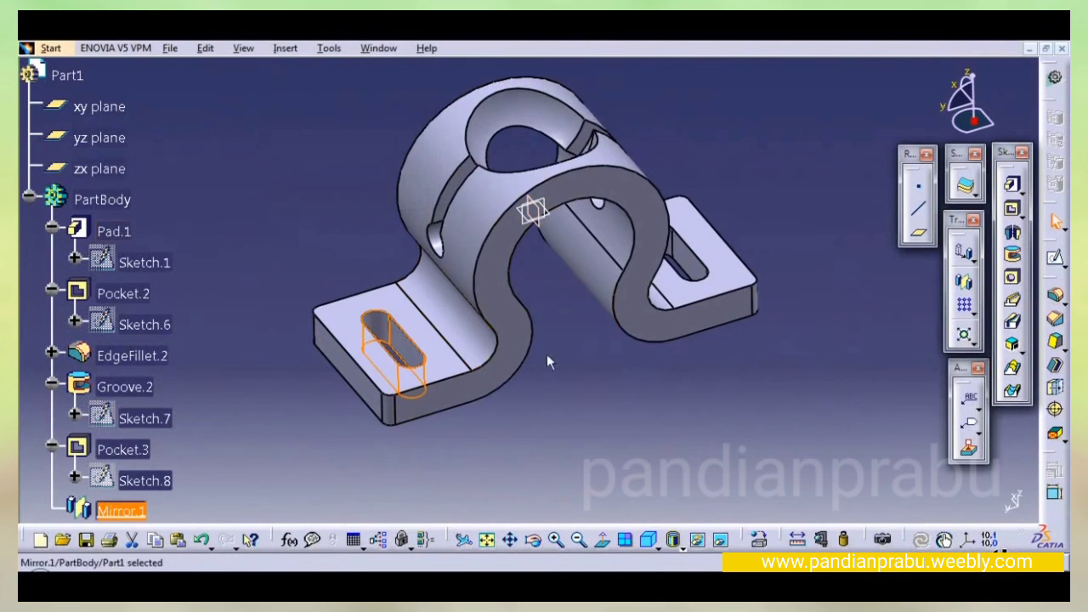